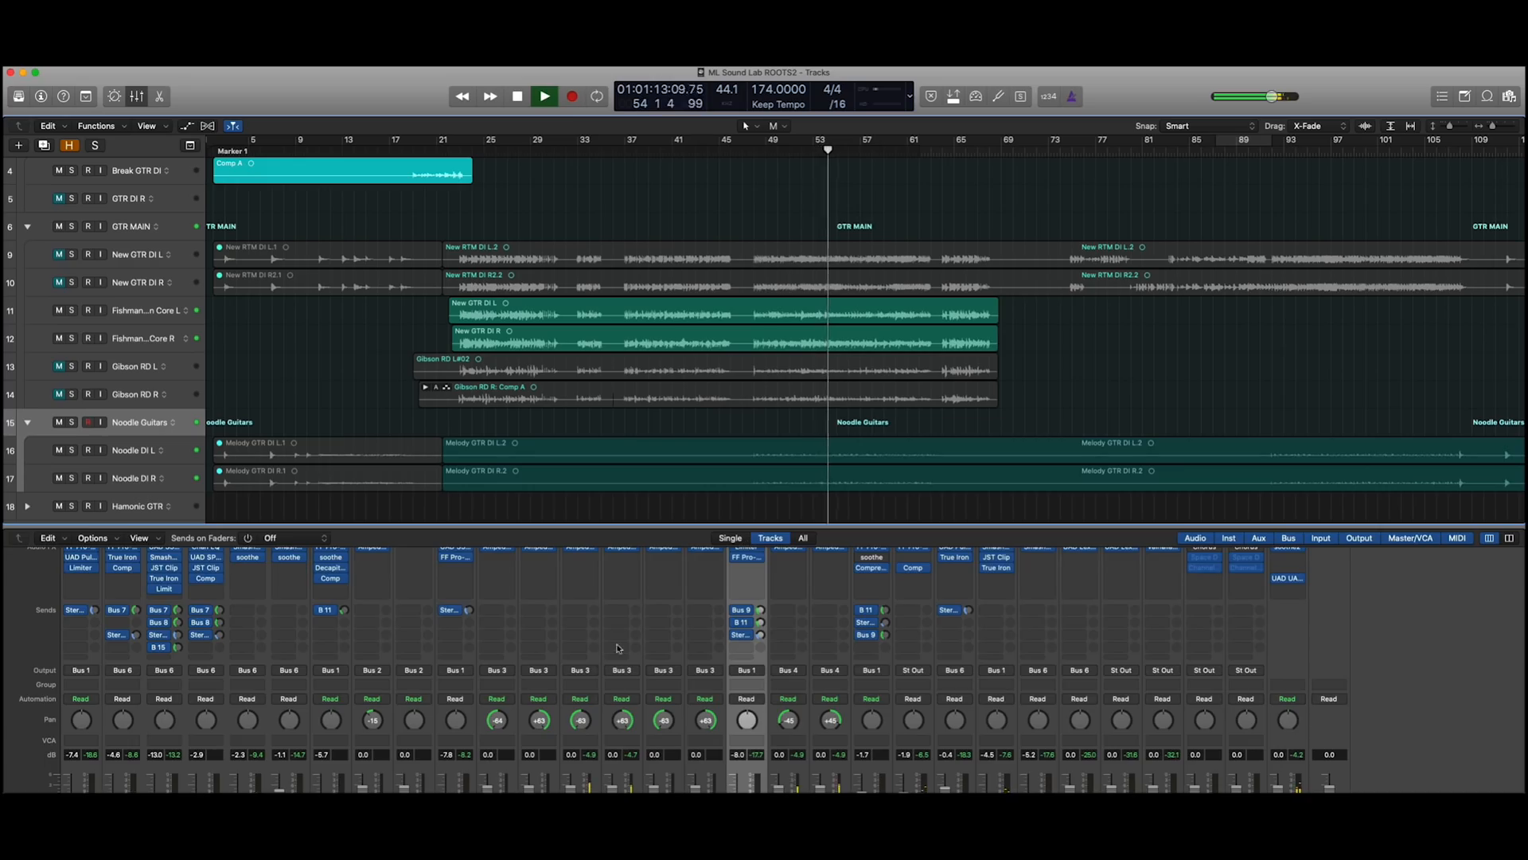
Look over the mixer channels' inserts and check the Pro-Q 3 equalizer on the Bass channel
{"action": "scroll", "coordinate": [620, 657], "scroll_direction": "up", "scroll_amount": 5}
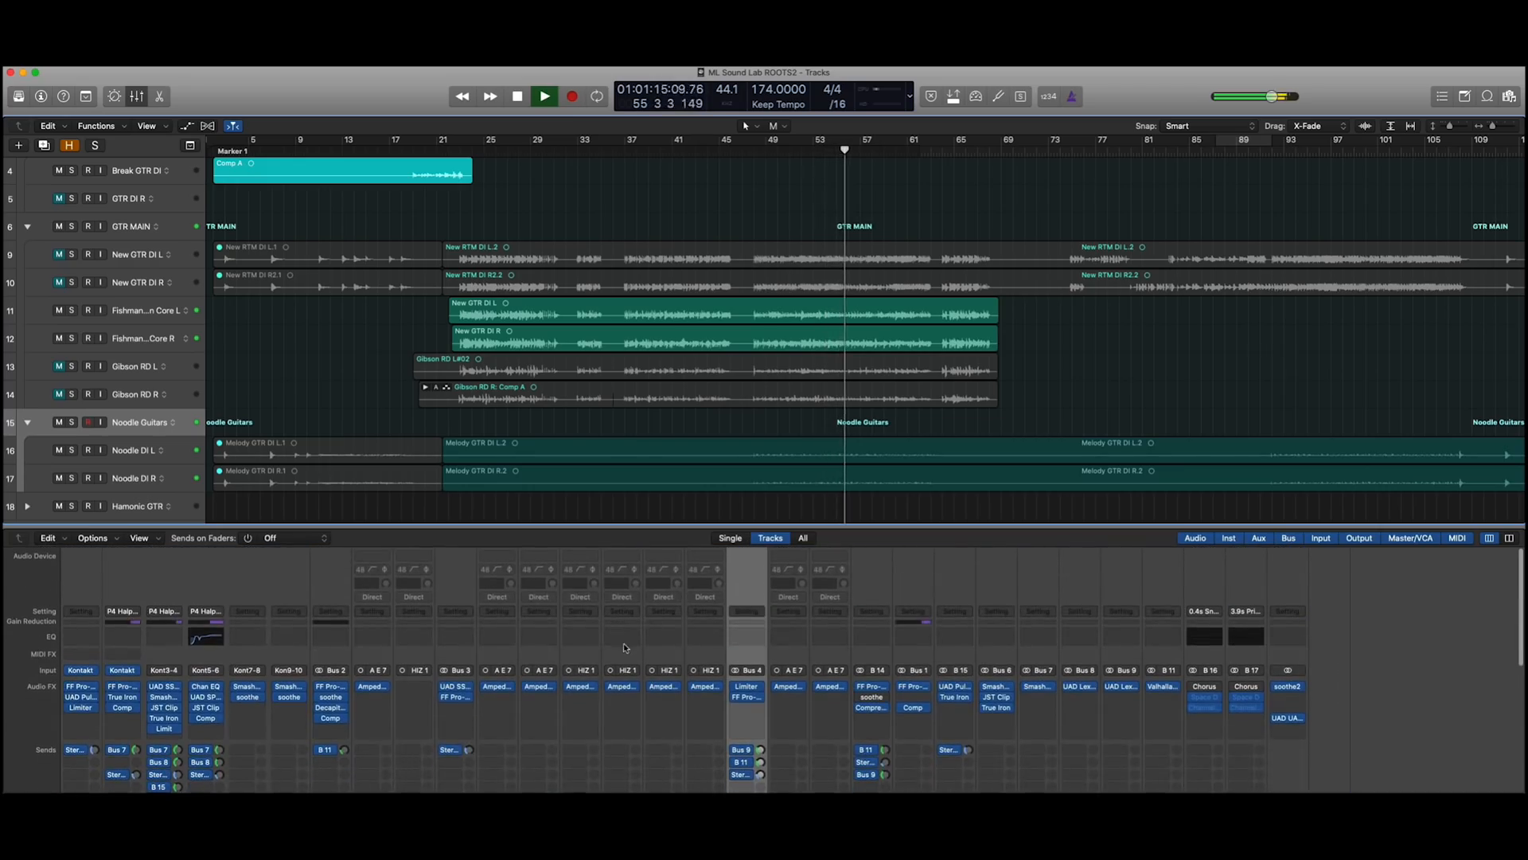
{"action": "scroll", "coordinate": [593, 695], "scroll_direction": "down", "scroll_amount": 3}
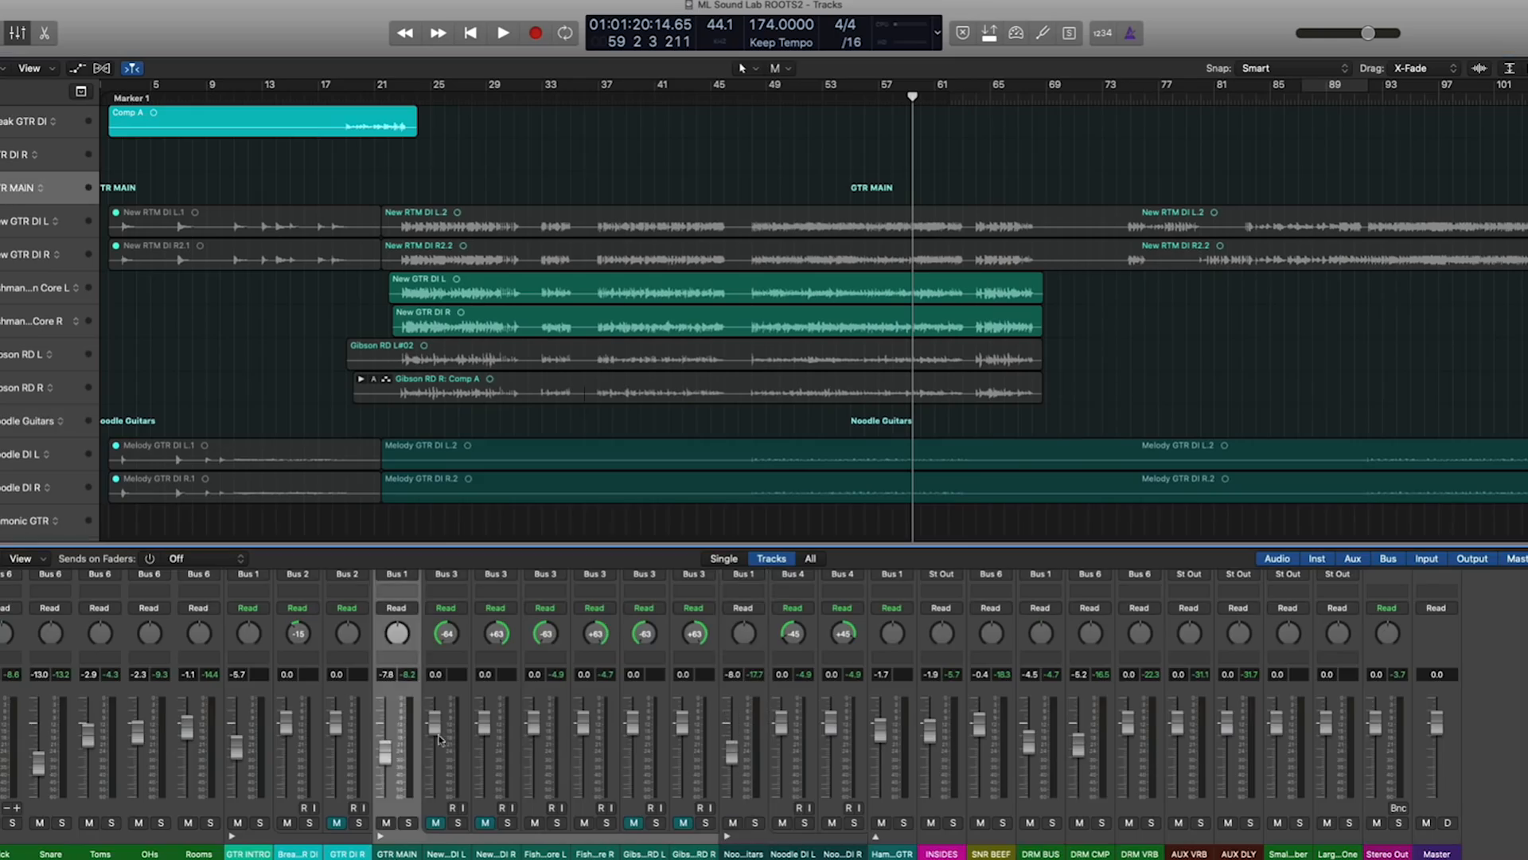
{"action": "scroll", "coordinate": [443, 737], "scroll_direction": "up", "scroll_amount": 5}
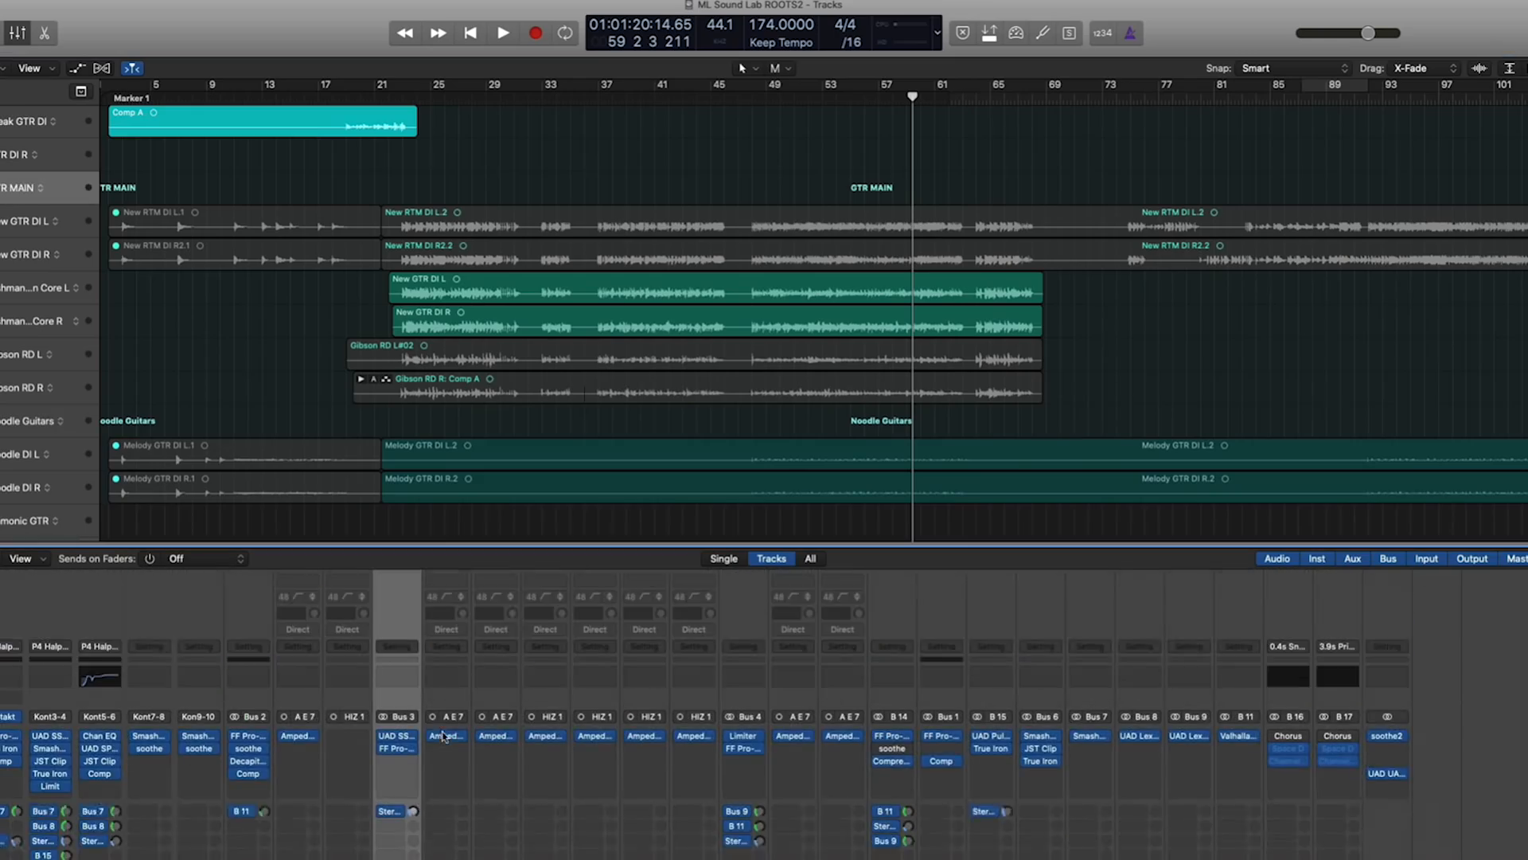
{"action": "left_click", "coordinate": [399, 750]}
{"action": "left_click_drag", "start_coordinate": [0, 0], "coordinate": [751, 251]}
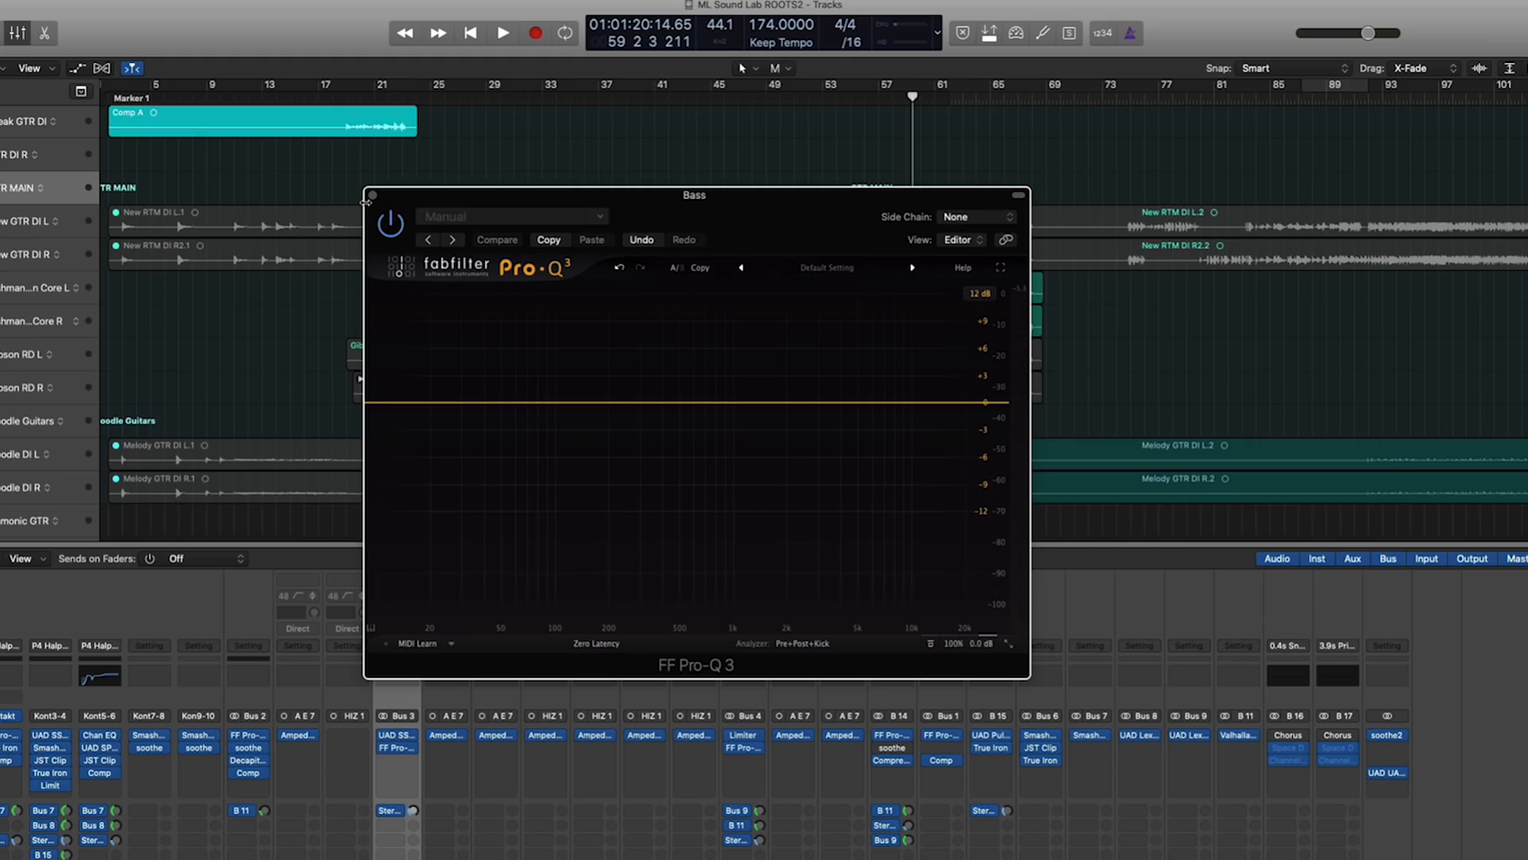
{"action": "left_click", "coordinate": [373, 196]}
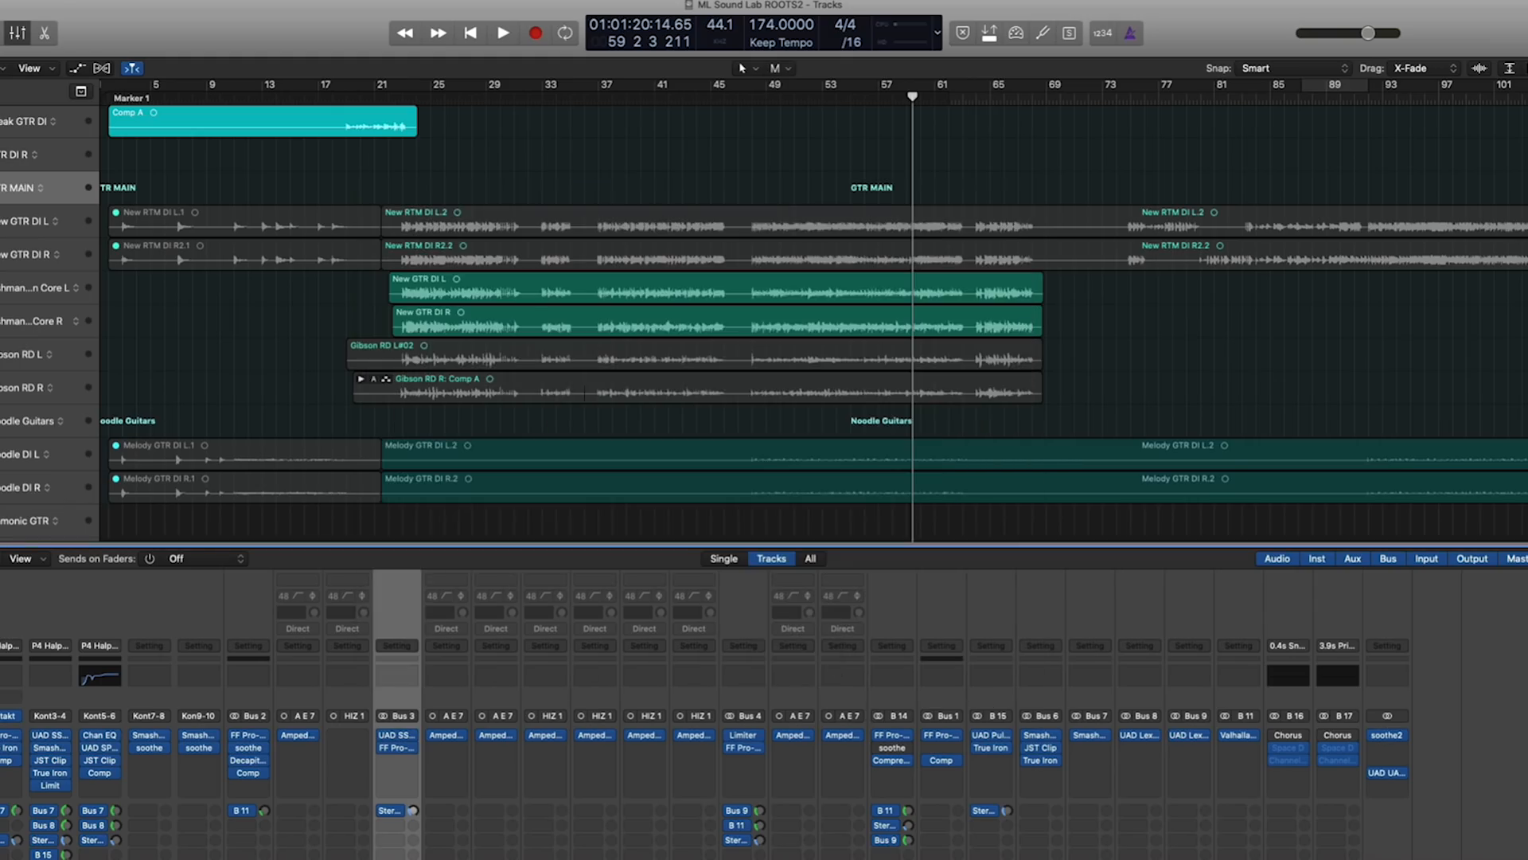
Open the Kick channel's Pro-Q 3, examine its EQ curve and close it
{"action": "left_click", "coordinate": [10, 734]}
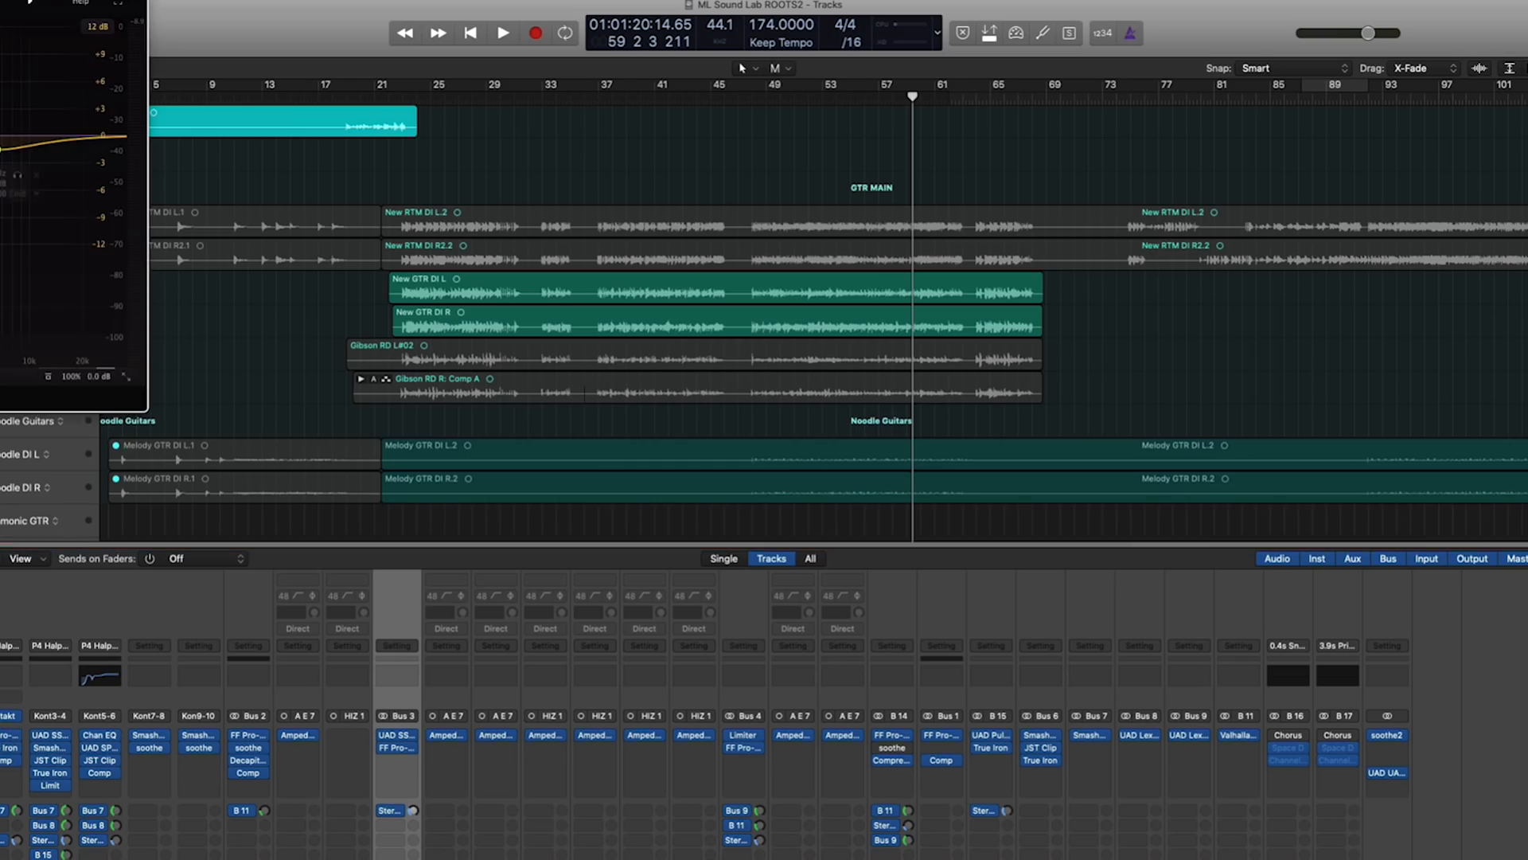
{"action": "left_click_drag", "start_coordinate": [0, 0], "coordinate": [740, 255]}
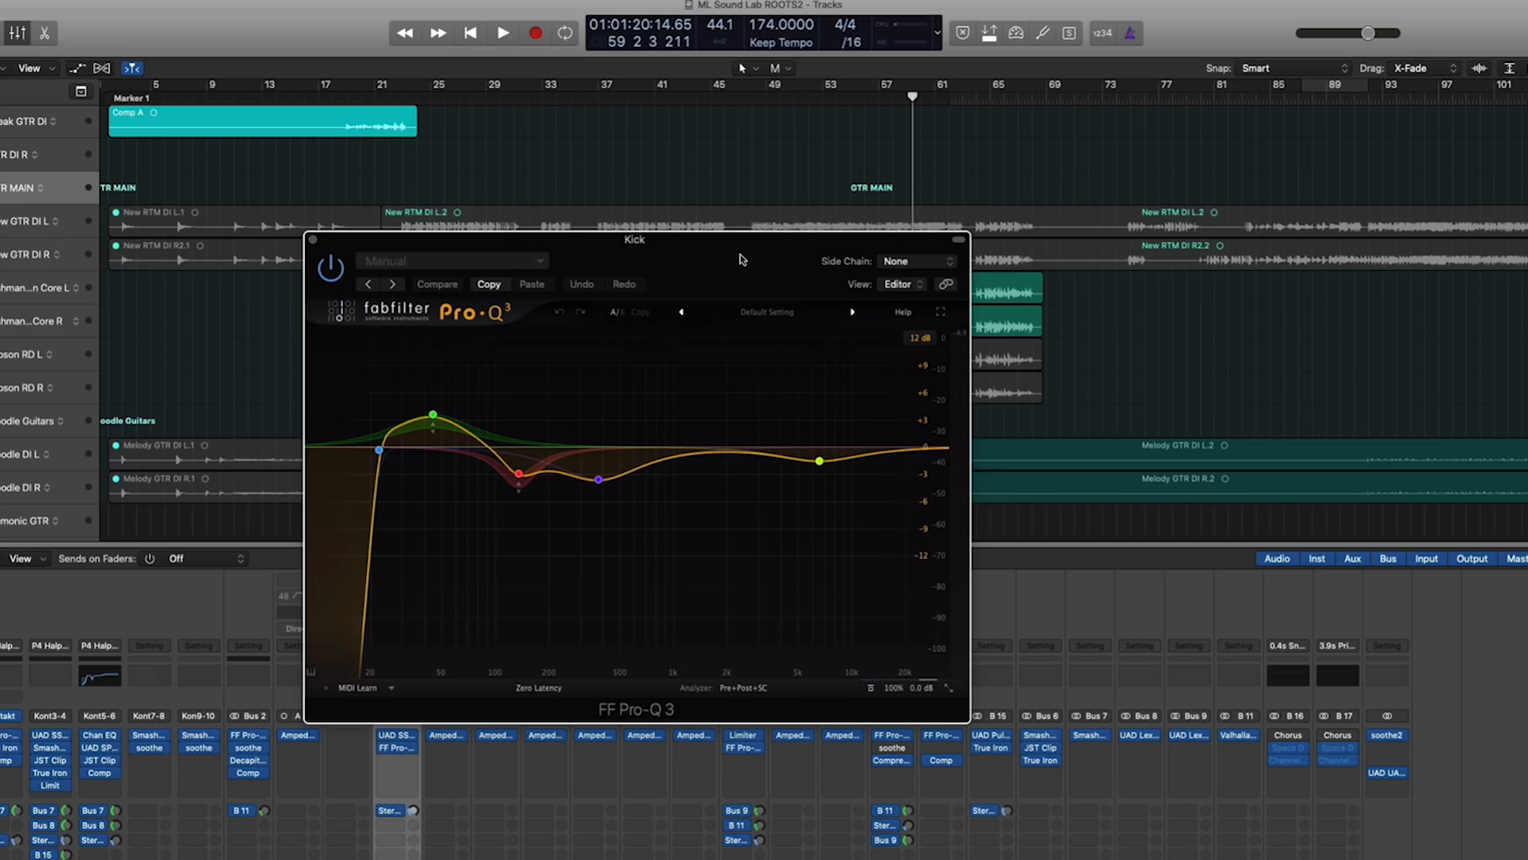
{"action": "left_click", "coordinate": [310, 240]}
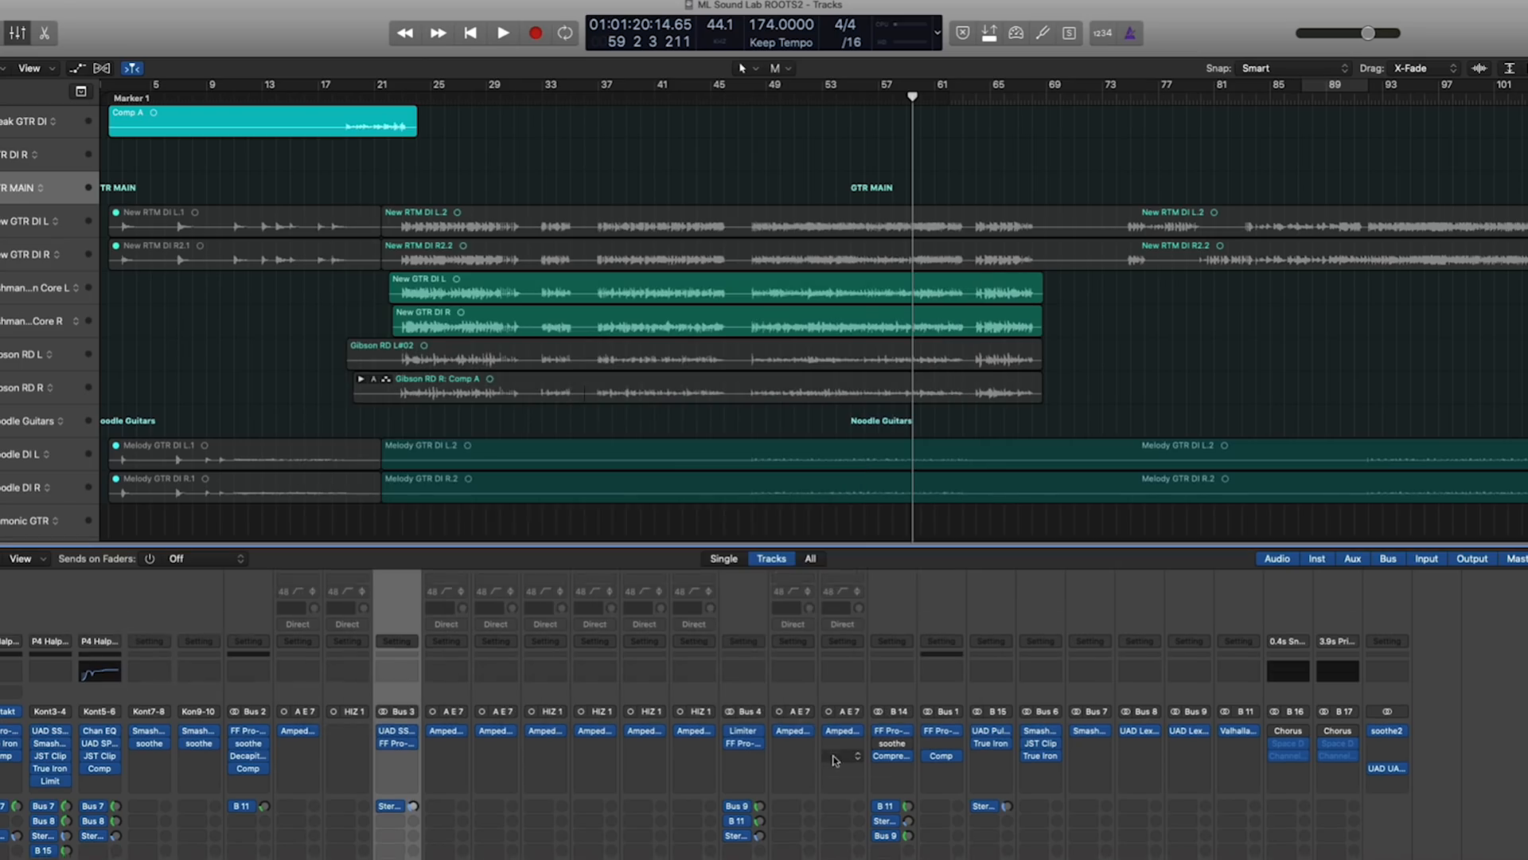
Open Pro-Q 3 on the Noodle Guitars bus, solo the bus and play it to examine its spectrum
{"action": "scroll", "coordinate": [835, 760], "scroll_direction": "down", "scroll_amount": 3}
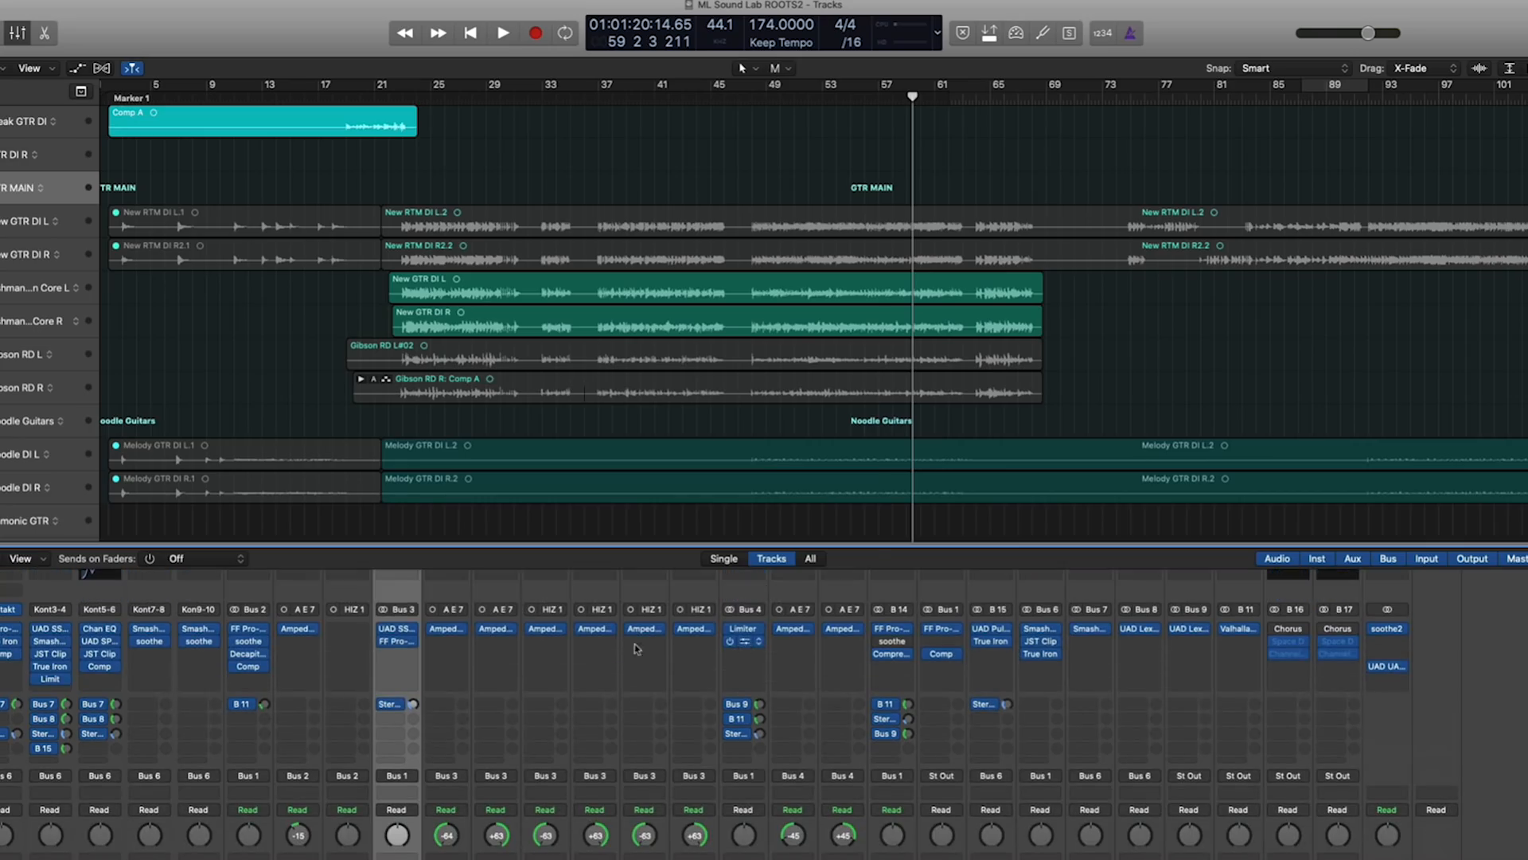
{"action": "left_click", "coordinate": [745, 643]}
{"action": "left_click_drag", "start_coordinate": [589, 191], "coordinate": [639, 220]}
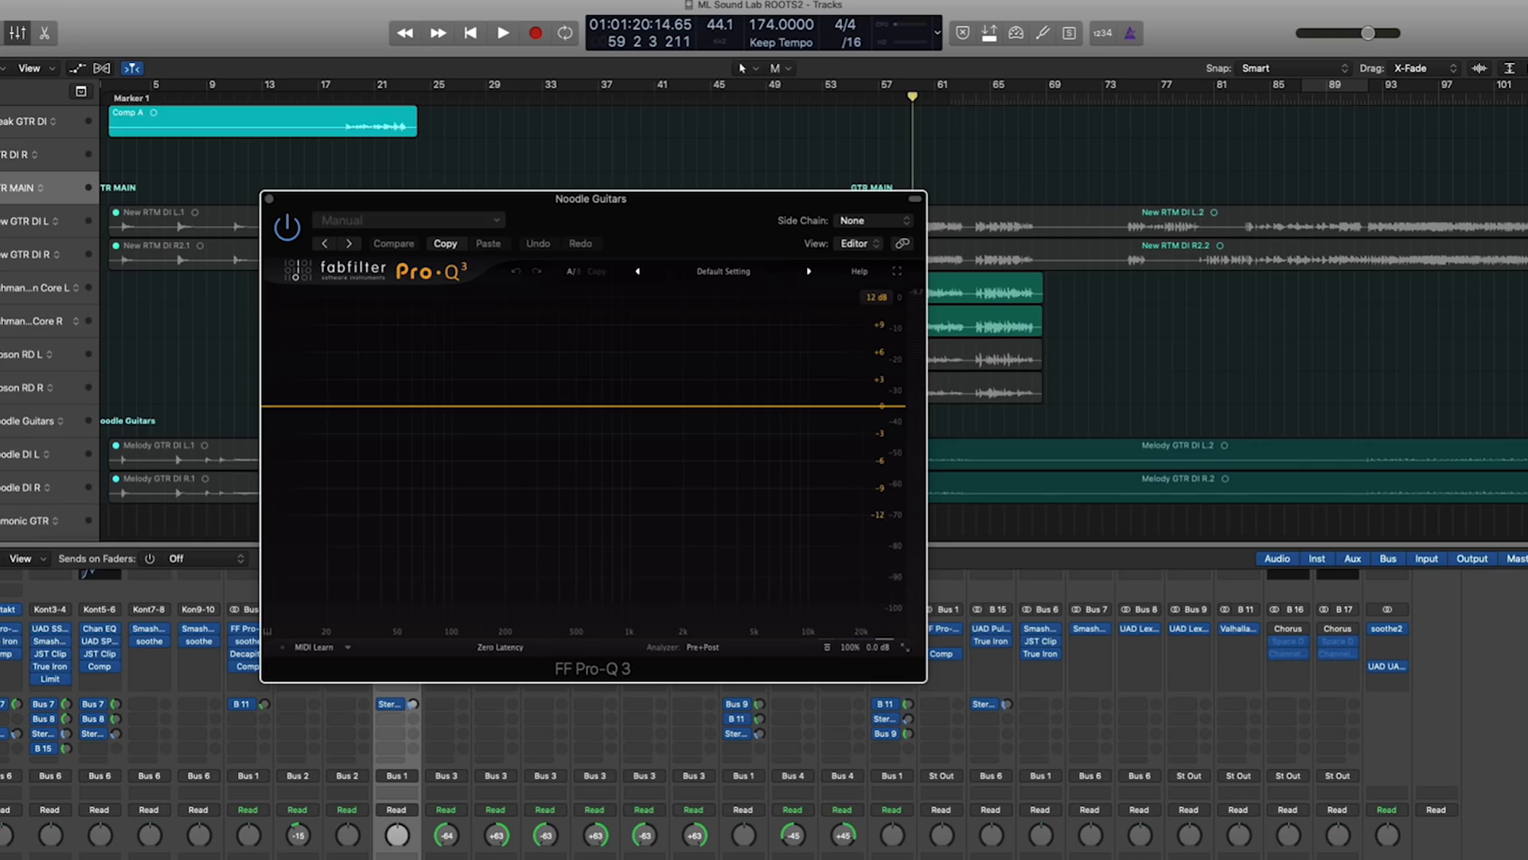
{"action": "left_click", "coordinate": [1, 420]}
{"action": "key", "text": "space"}
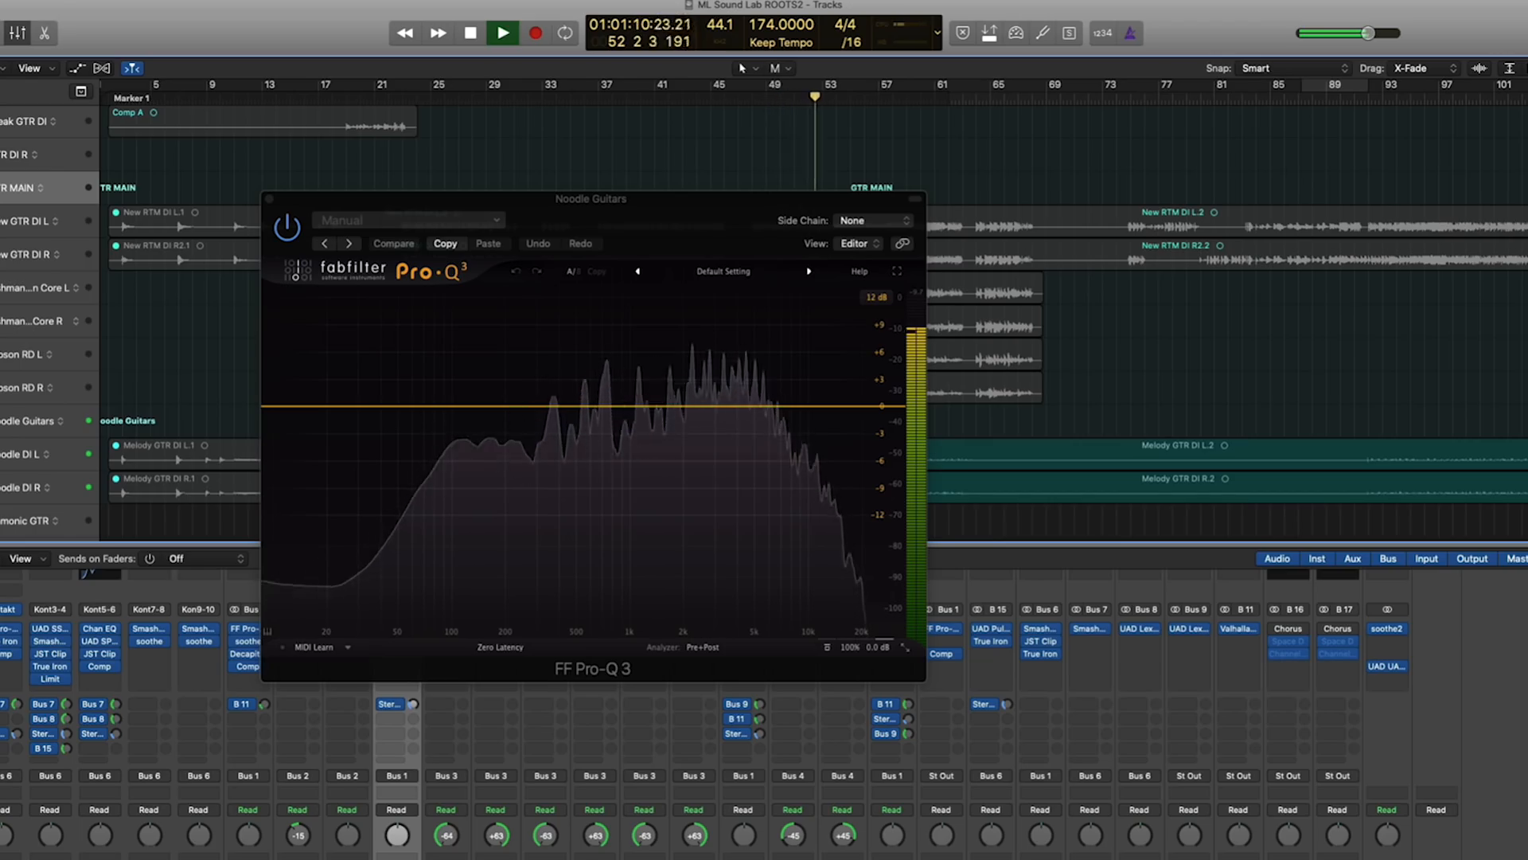
{"action": "key", "text": "space"}
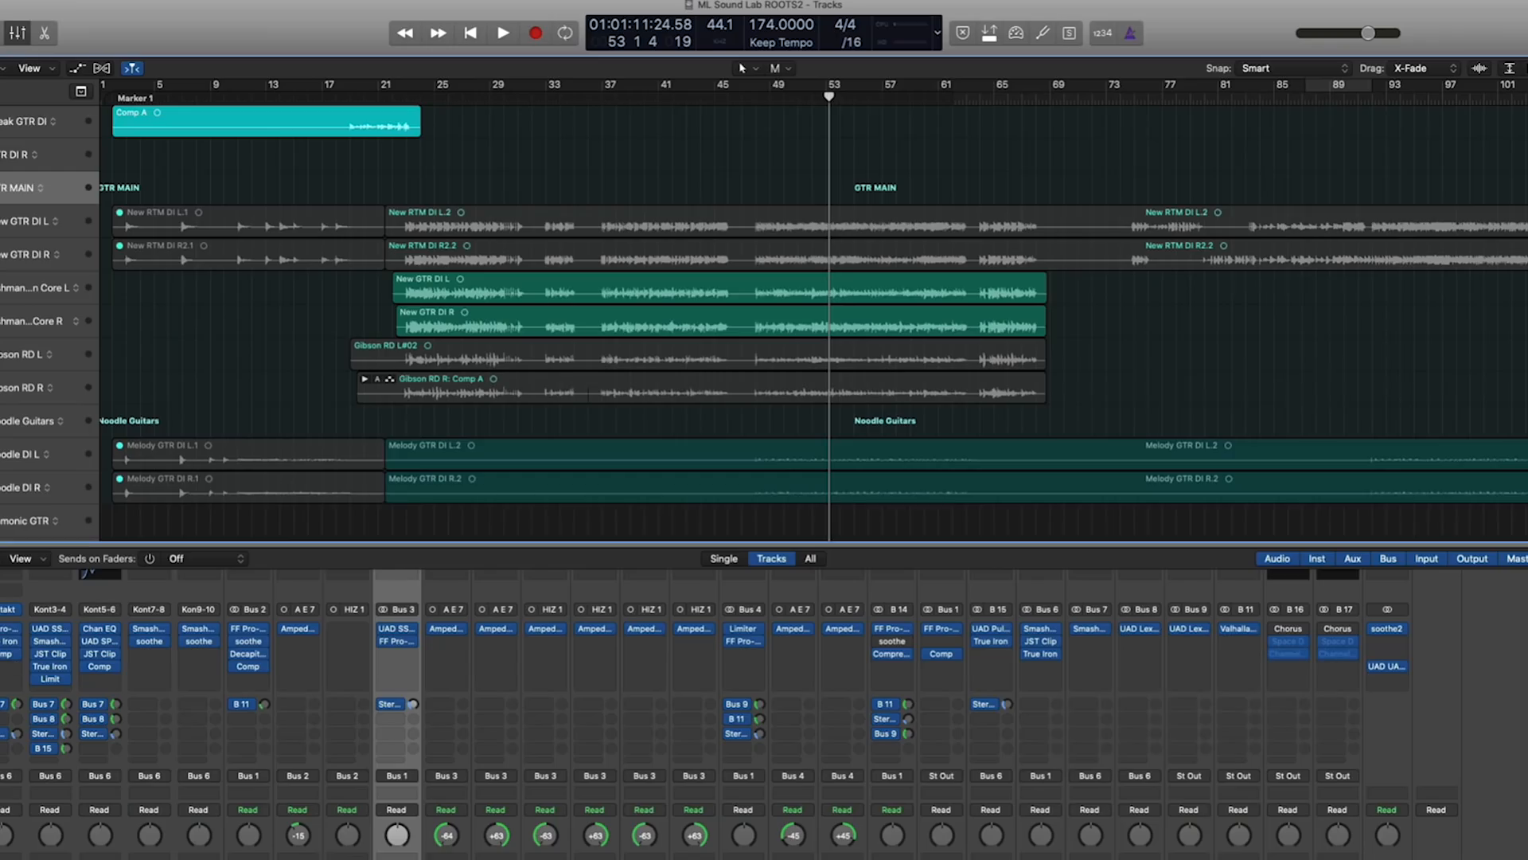
Open the Bass channel's Pro-Q 3 and play the song to compare the bass spectrum with the Kick spectrum
{"action": "left_click", "coordinate": [248, 628]}
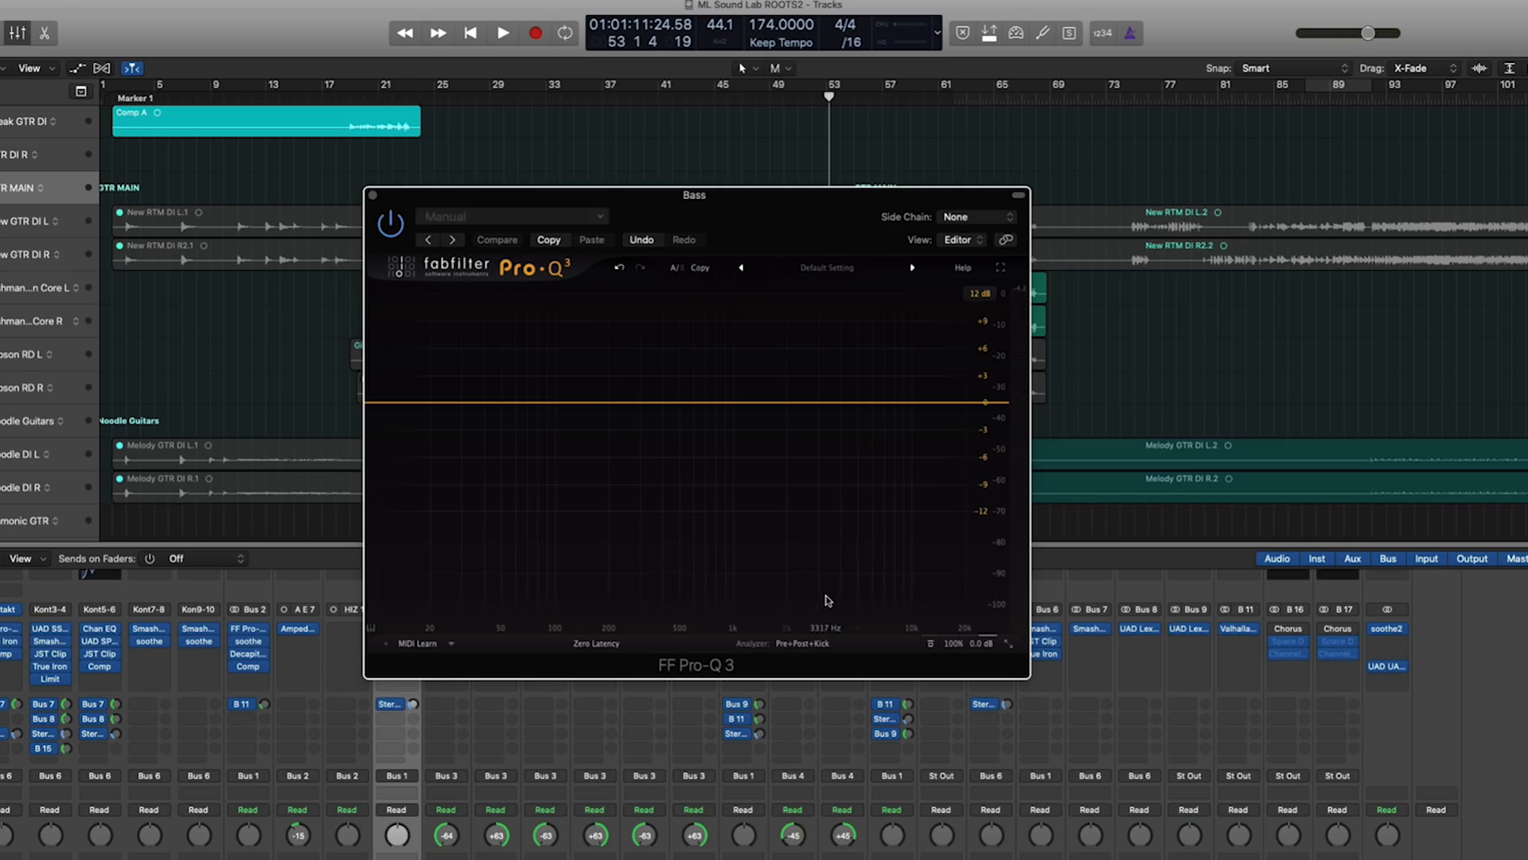
{"action": "mouse_move", "coordinate": [802, 643]}
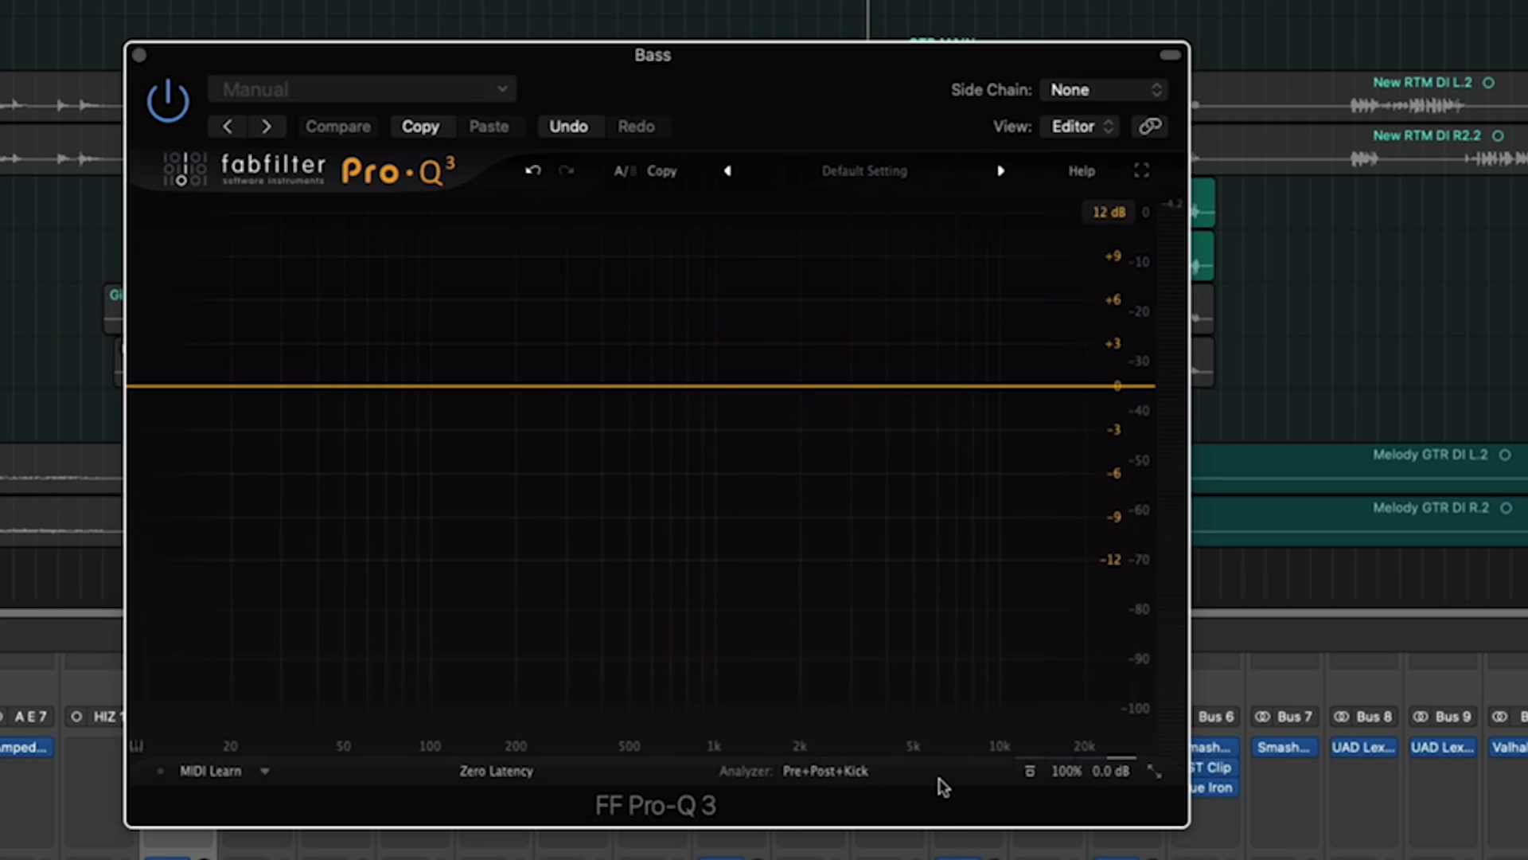
{"action": "key", "text": "space"}
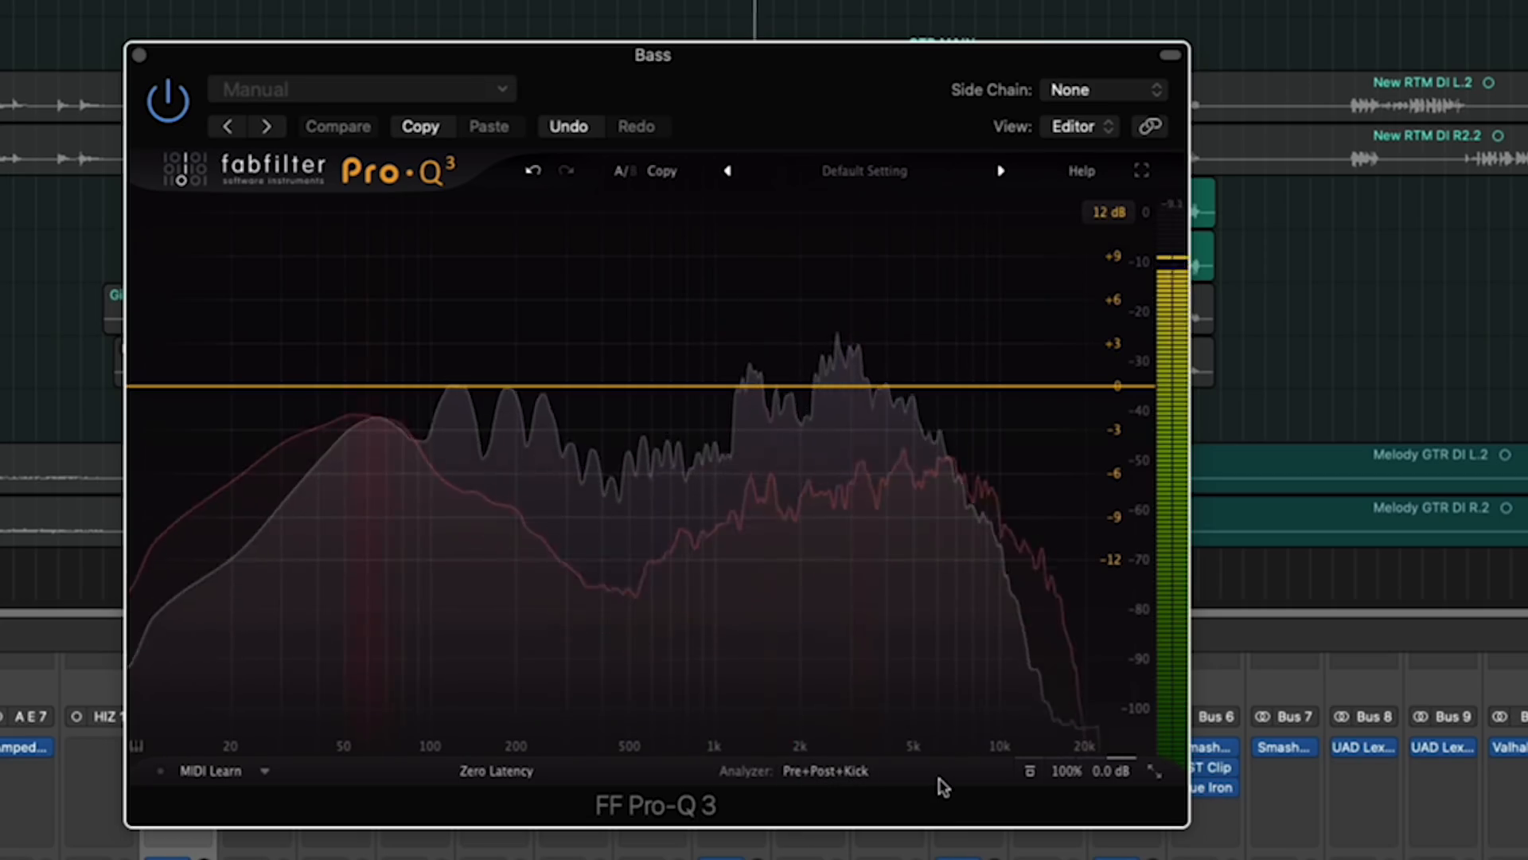
Compare the bass with the Hamonic GTR, INSIDES and GTR MAIN spectra in the analyzer, returning to the Kick overlay
{"action": "mouse_move", "coordinate": [828, 777]}
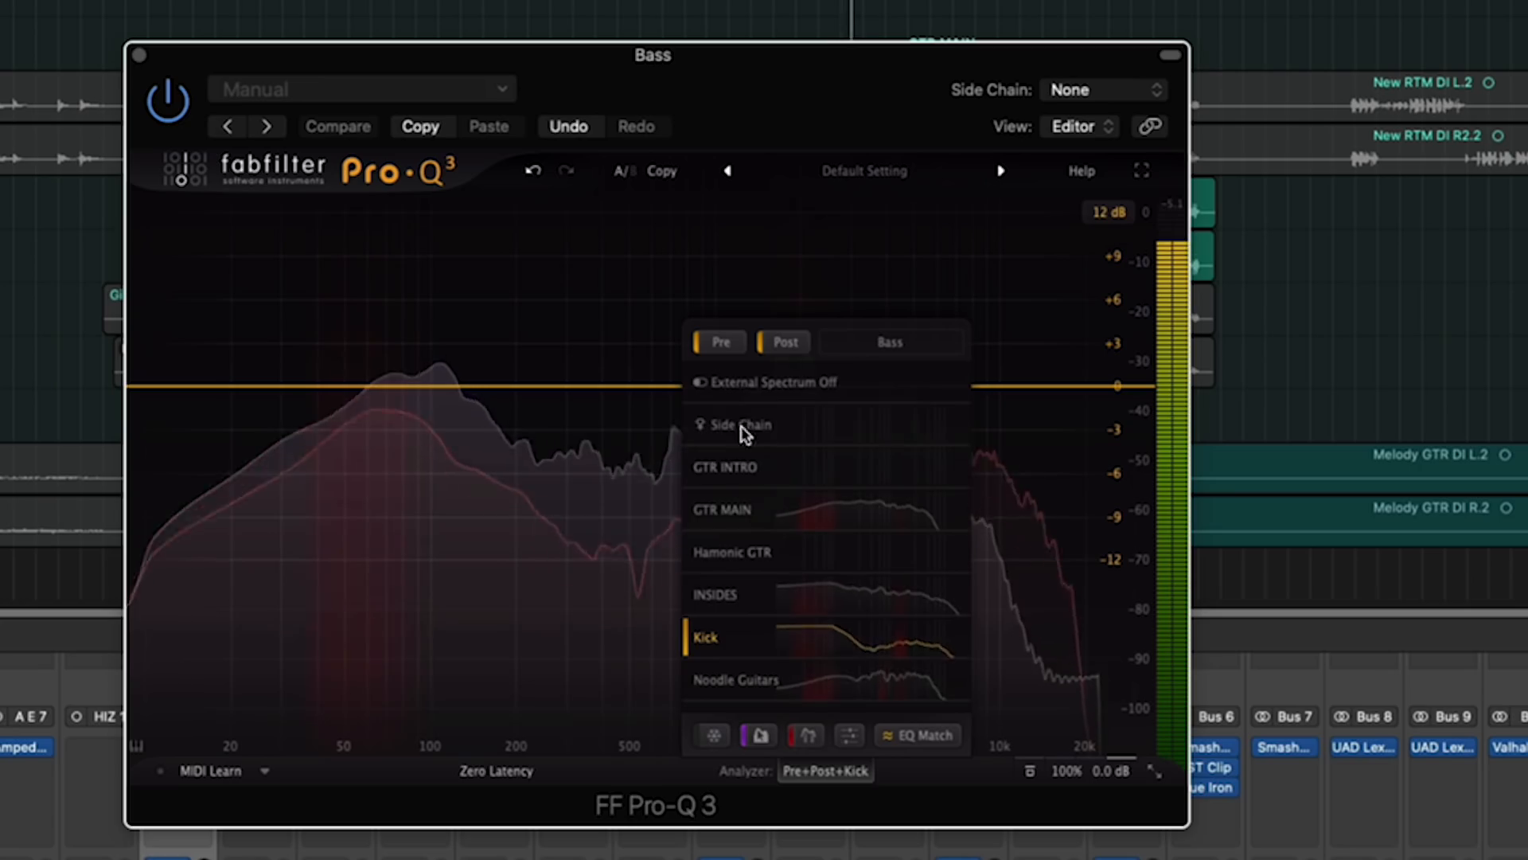
{"action": "left_click", "coordinate": [849, 556]}
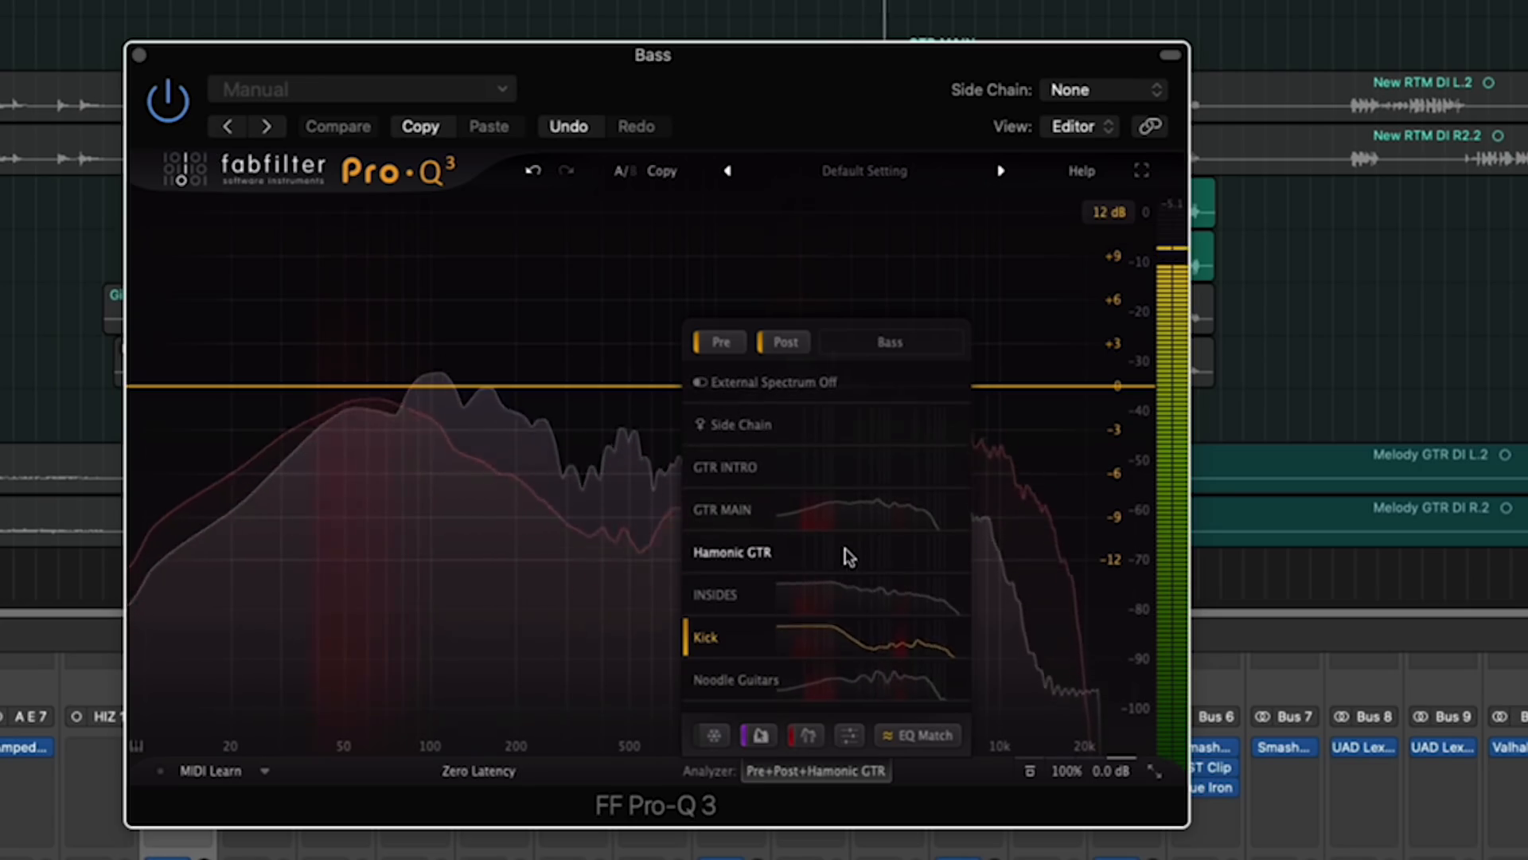
{"action": "left_click", "coordinate": [832, 599]}
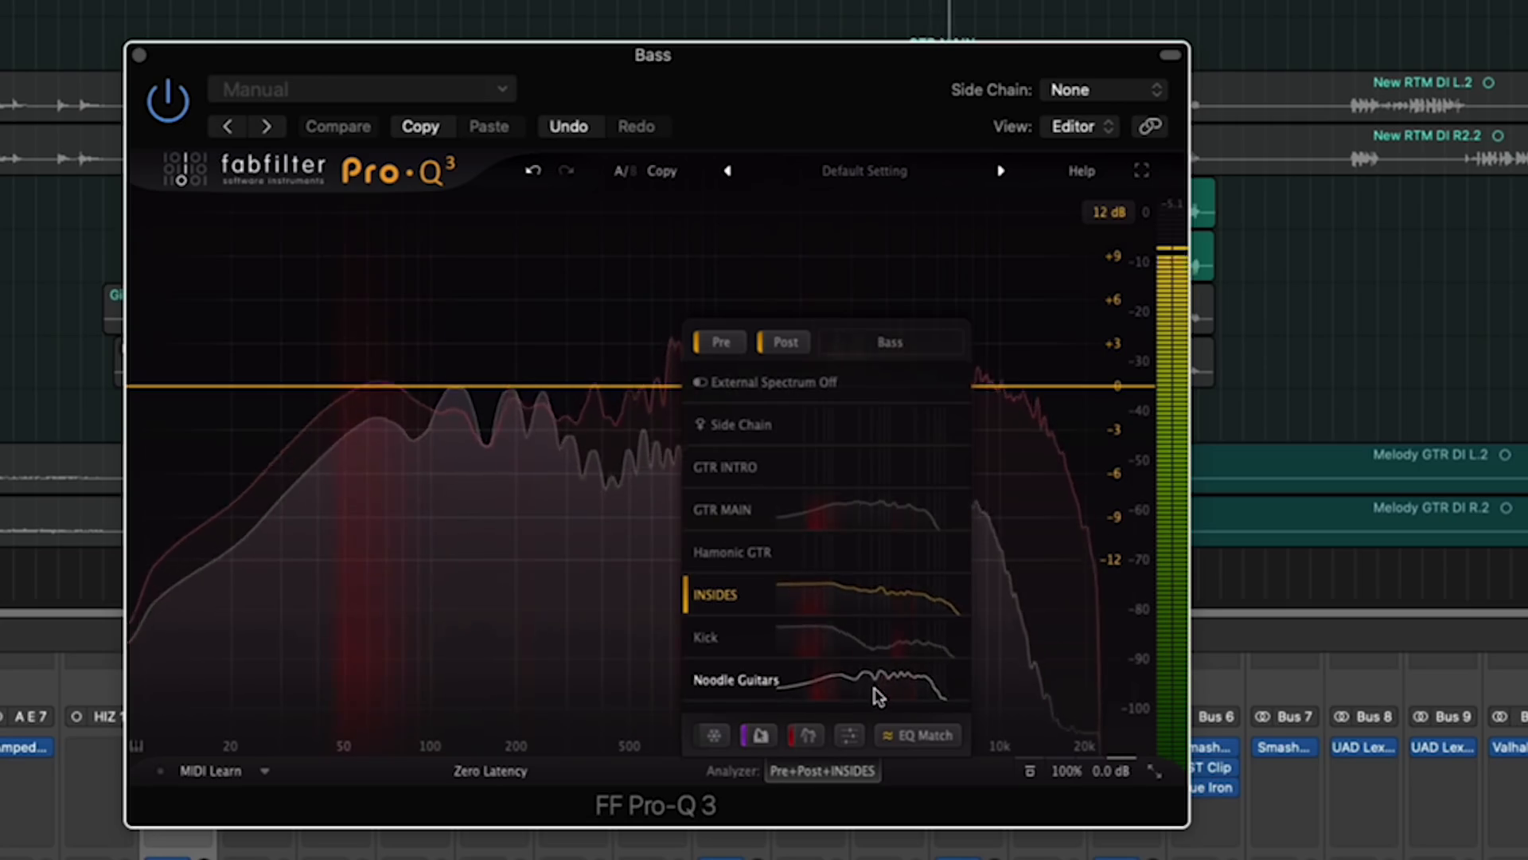
{"action": "left_click", "coordinate": [846, 511]}
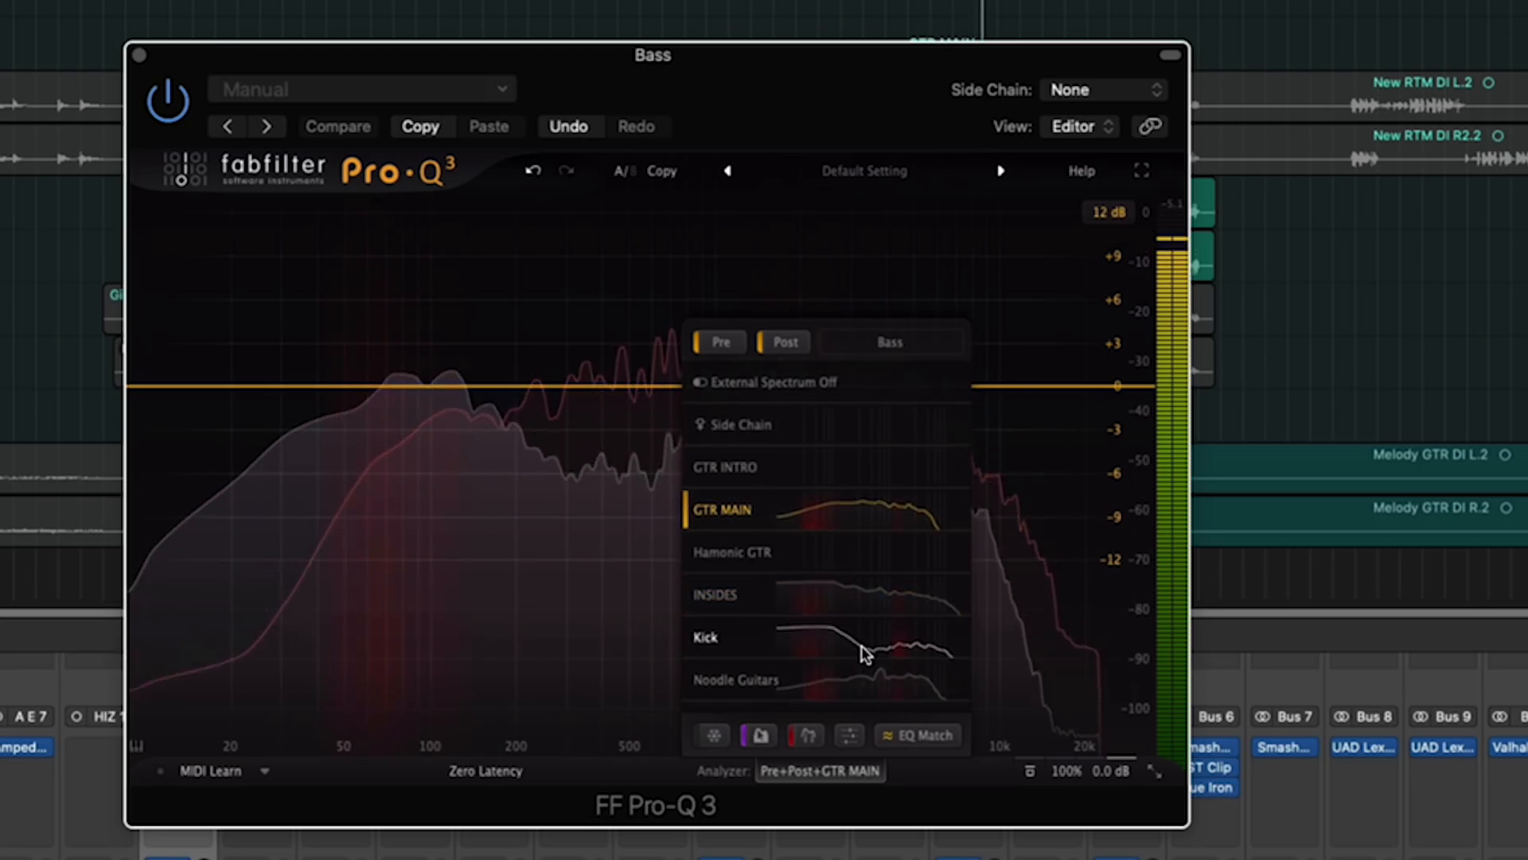
{"action": "left_click", "coordinate": [822, 633]}
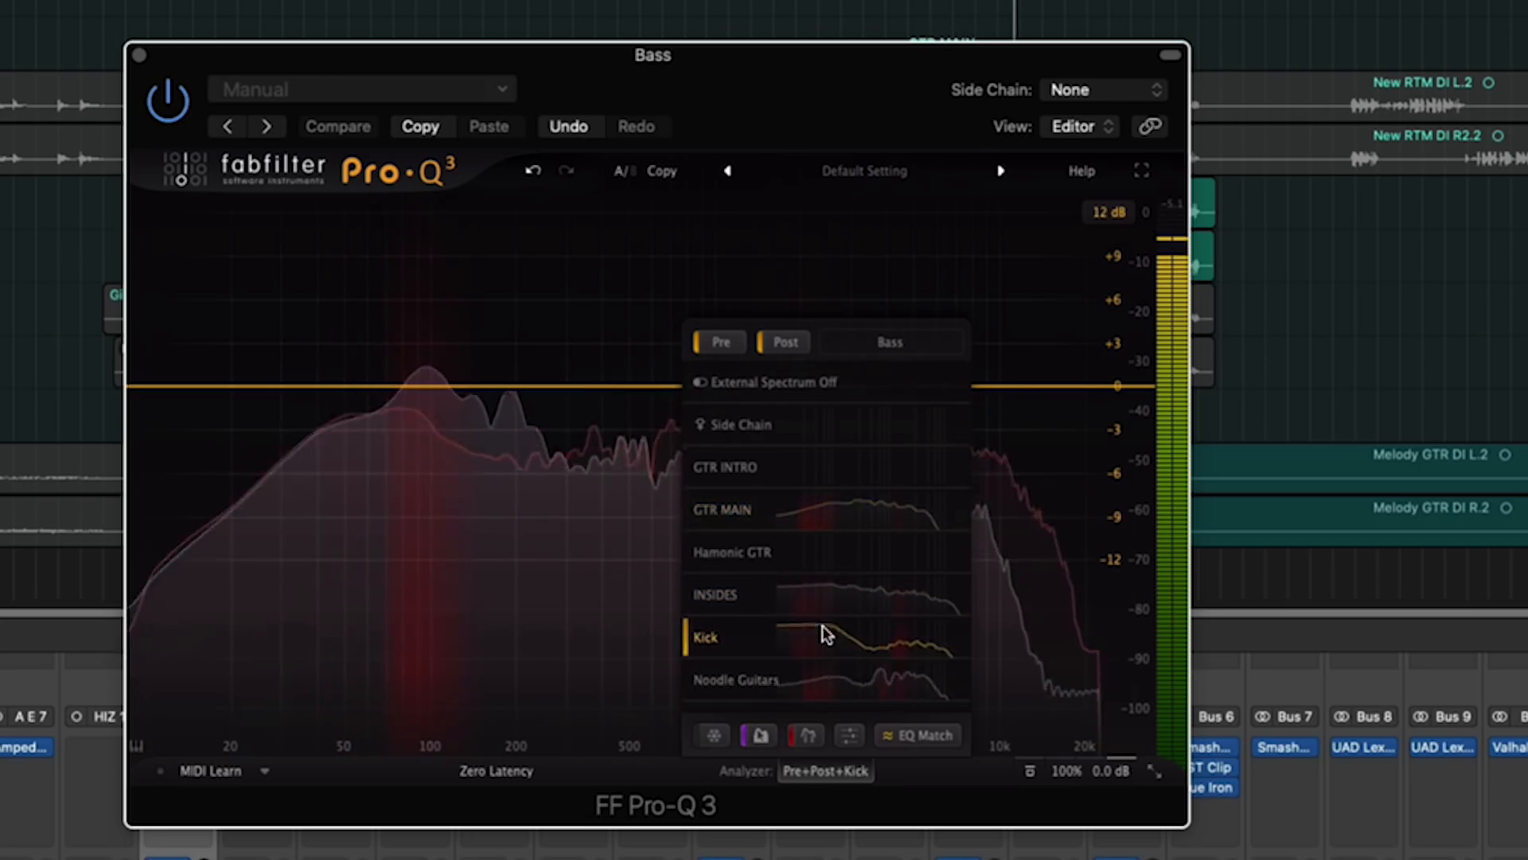
Turn the analyzer's spectrum collision display off and back on while playing the song
{"action": "left_click", "coordinate": [835, 777]}
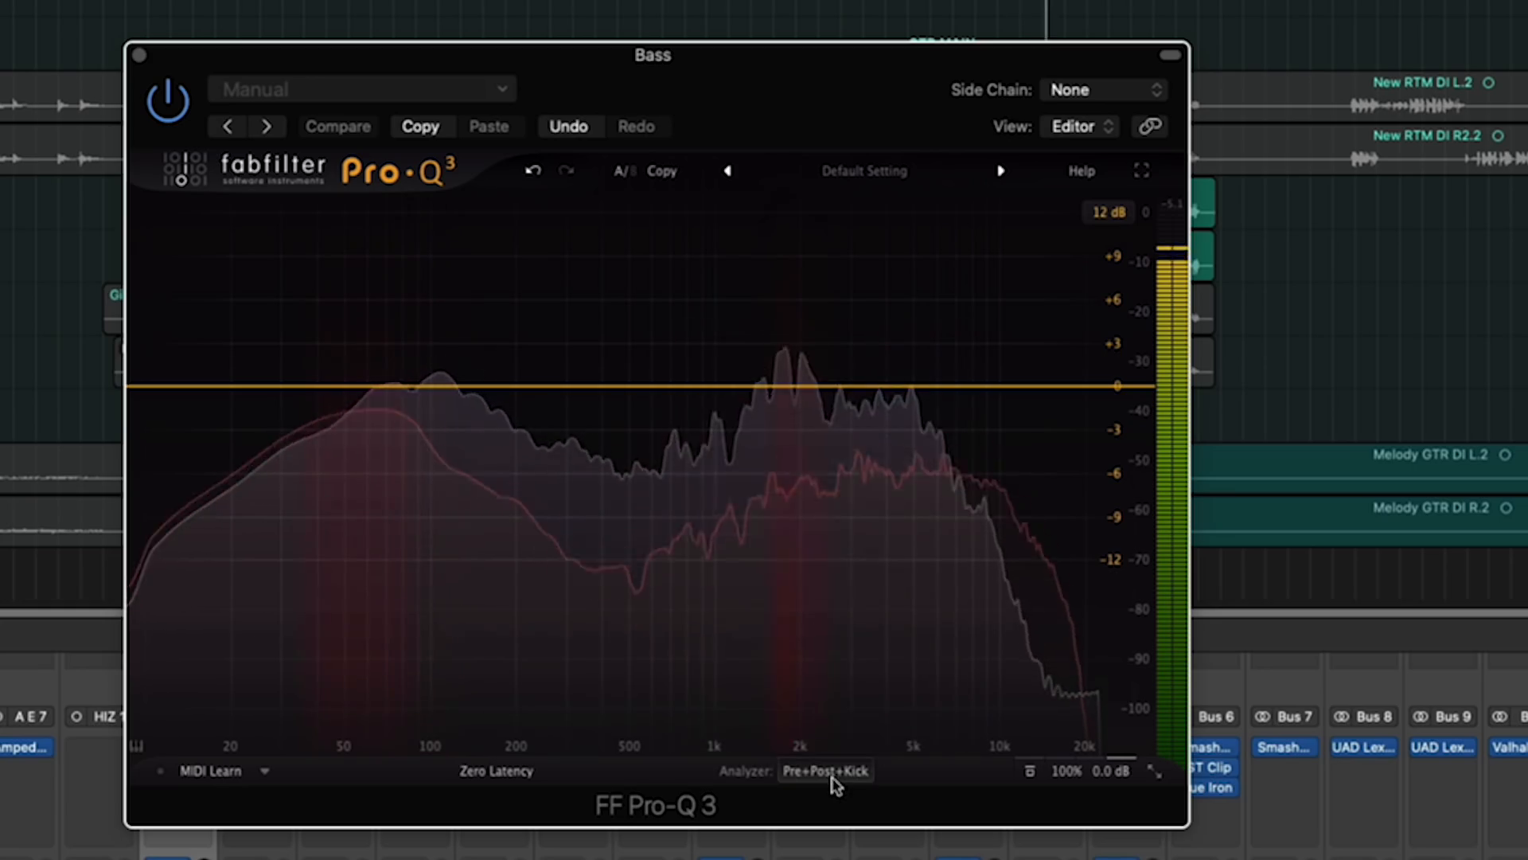
{"action": "left_click", "coordinate": [824, 771]}
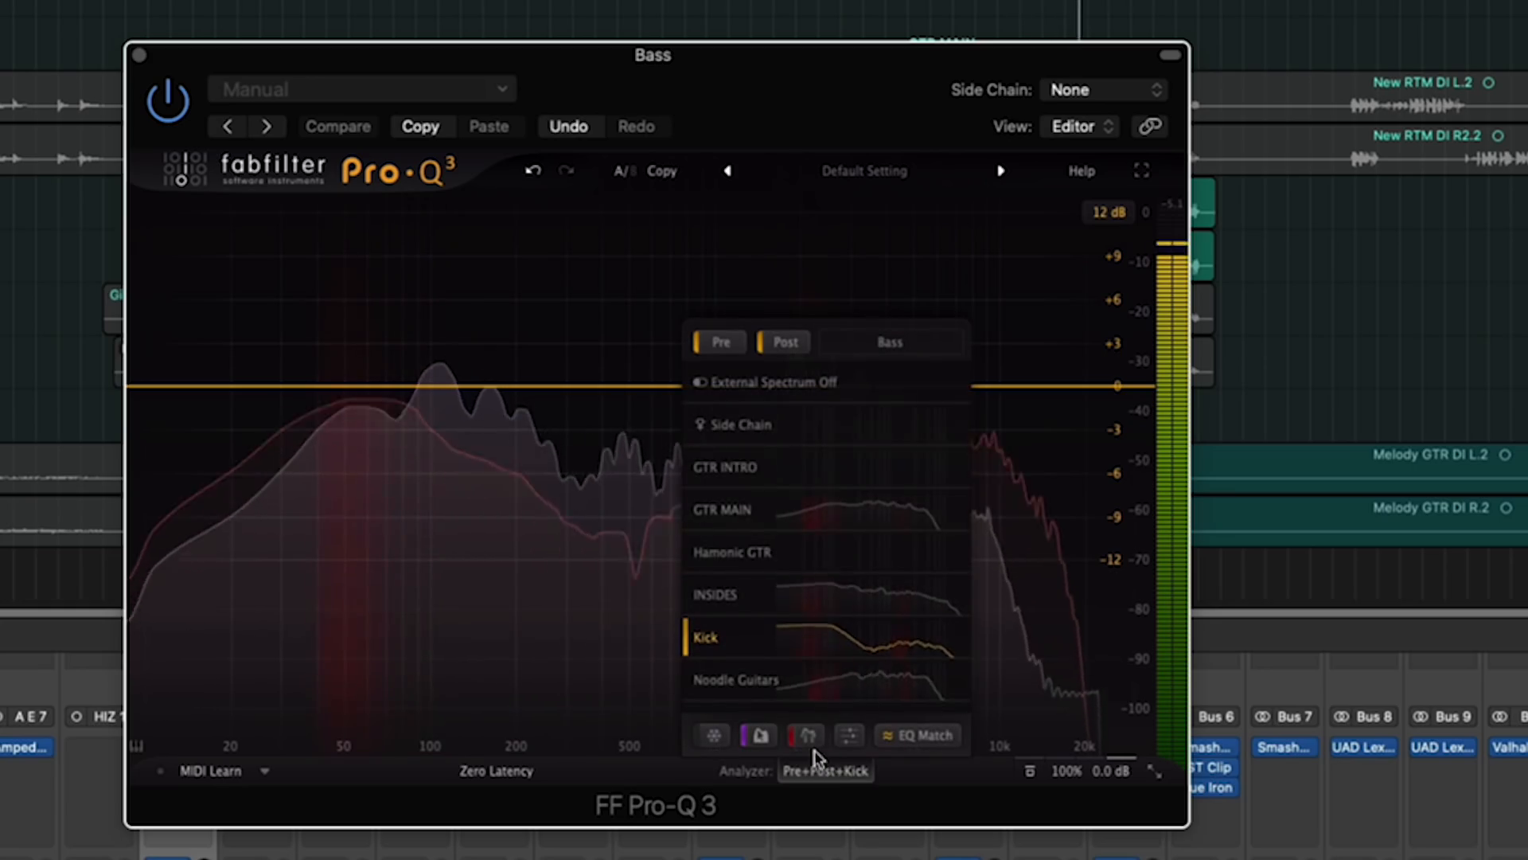
{"action": "left_click", "coordinate": [809, 736]}
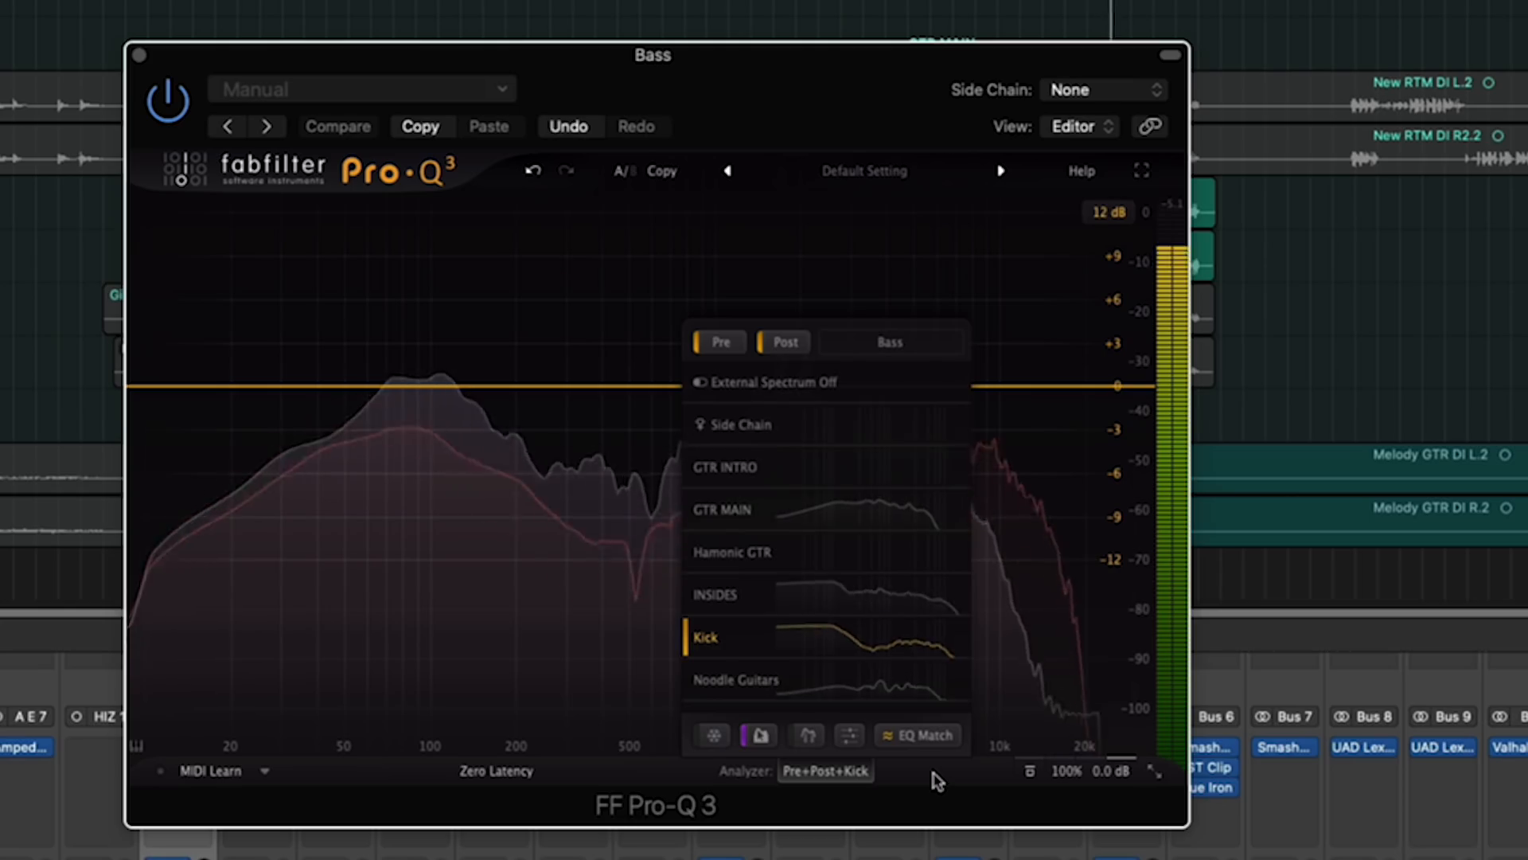
{"action": "key", "text": "space"}
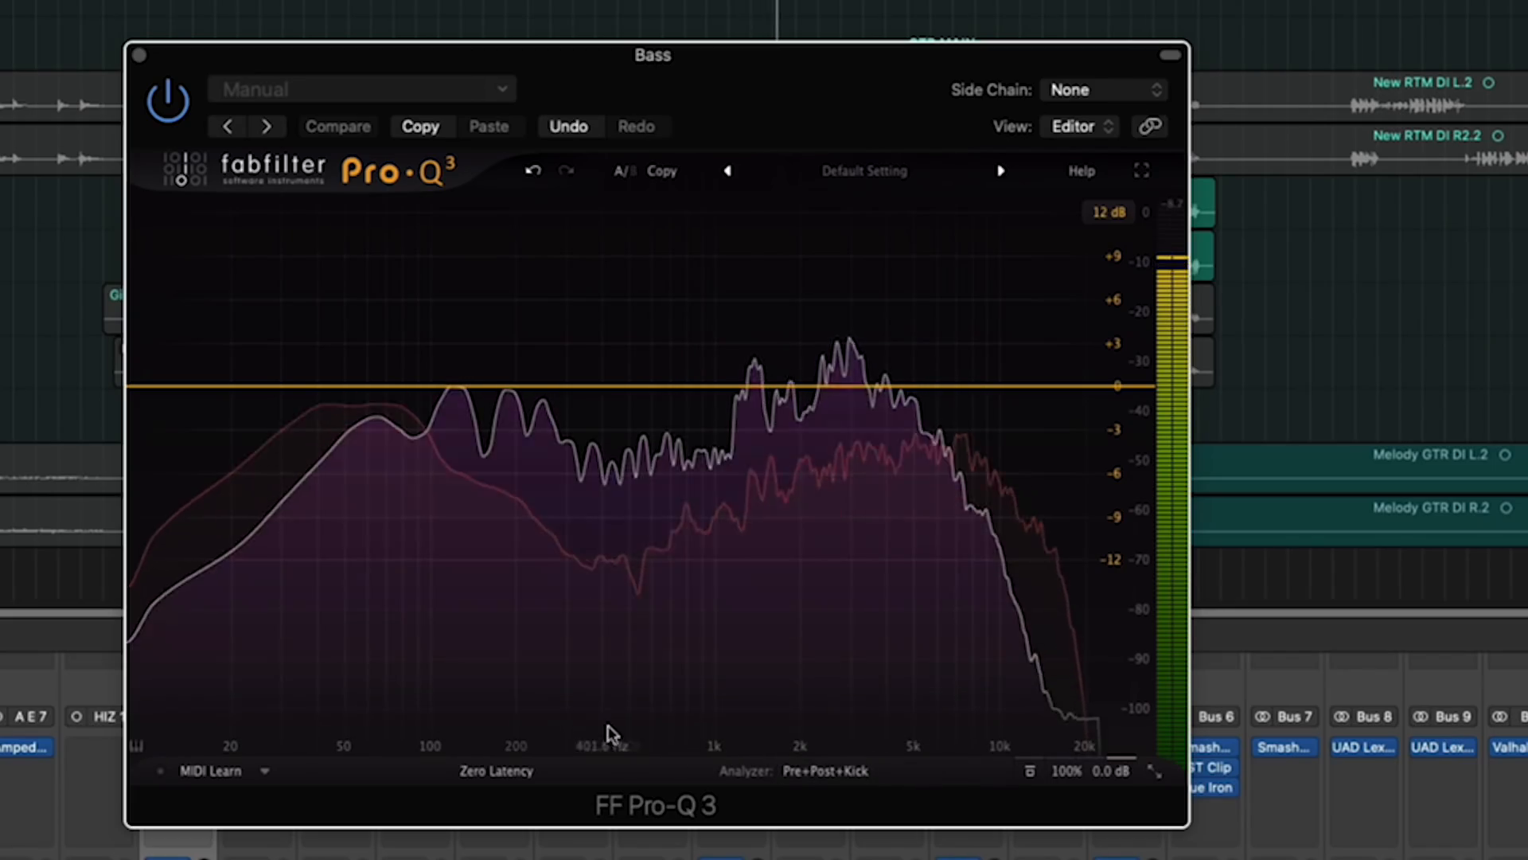
{"action": "mouse_move", "coordinate": [833, 781]}
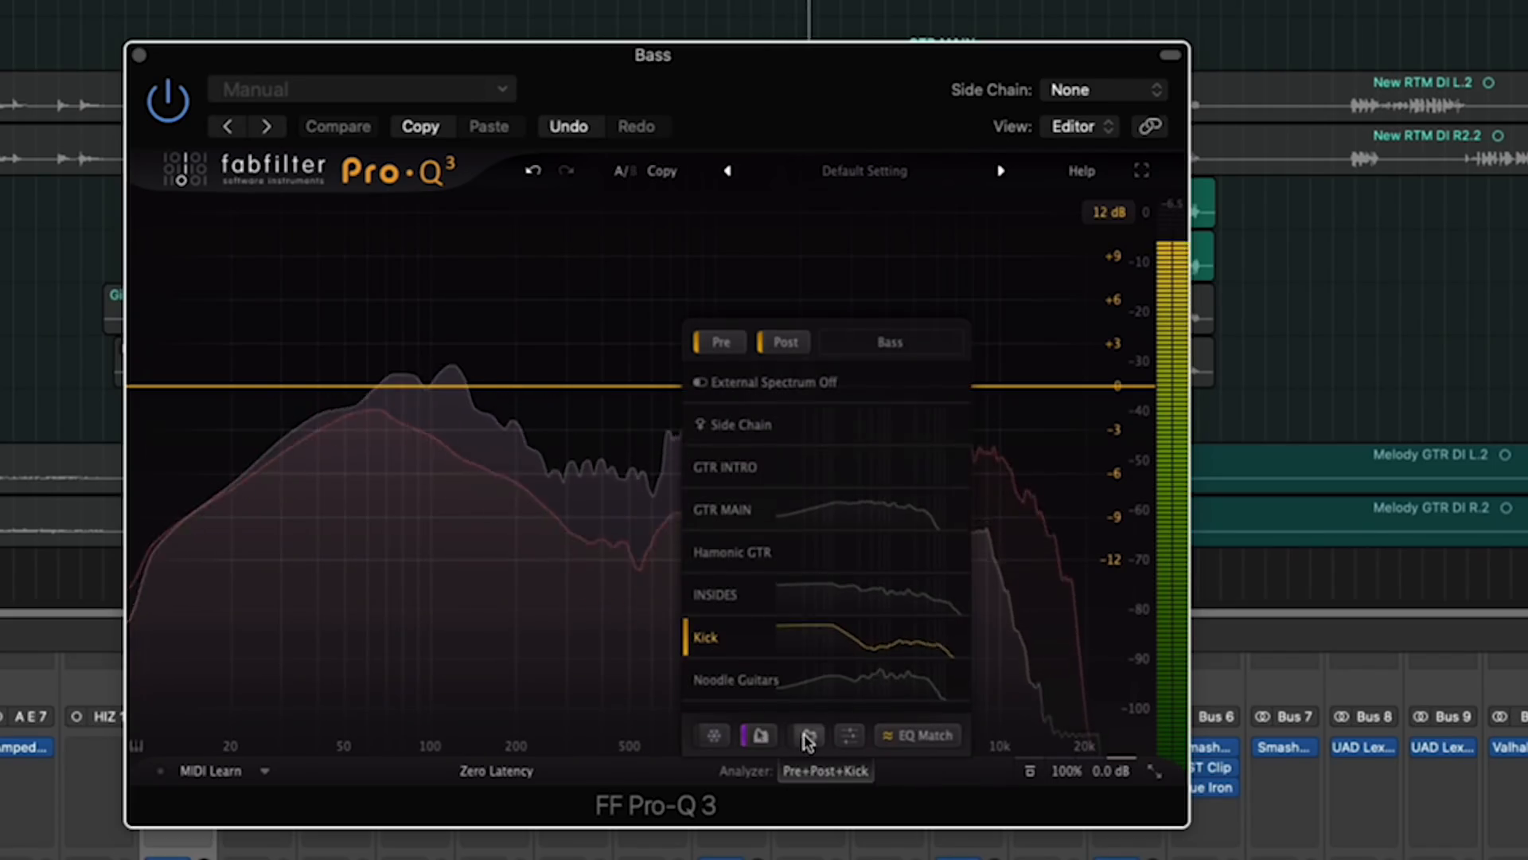
Add two bell cuts to the bass, about -1.58 dB at 55.742 Hz and -0.94 dB at 2217.5 Hz, the upper with Q 1.347
{"action": "mouse_move", "coordinate": [367, 388]}
{"action": "left_mouse_down"}
{"action": "mouse_move", "coordinate": [443, 343]}
{"action": "mouse_move", "coordinate": [389, 297]}
{"action": "mouse_move", "coordinate": [369, 317]}
{"action": "mouse_move", "coordinate": [369, 402]}
{"action": "left_mouse_up"}
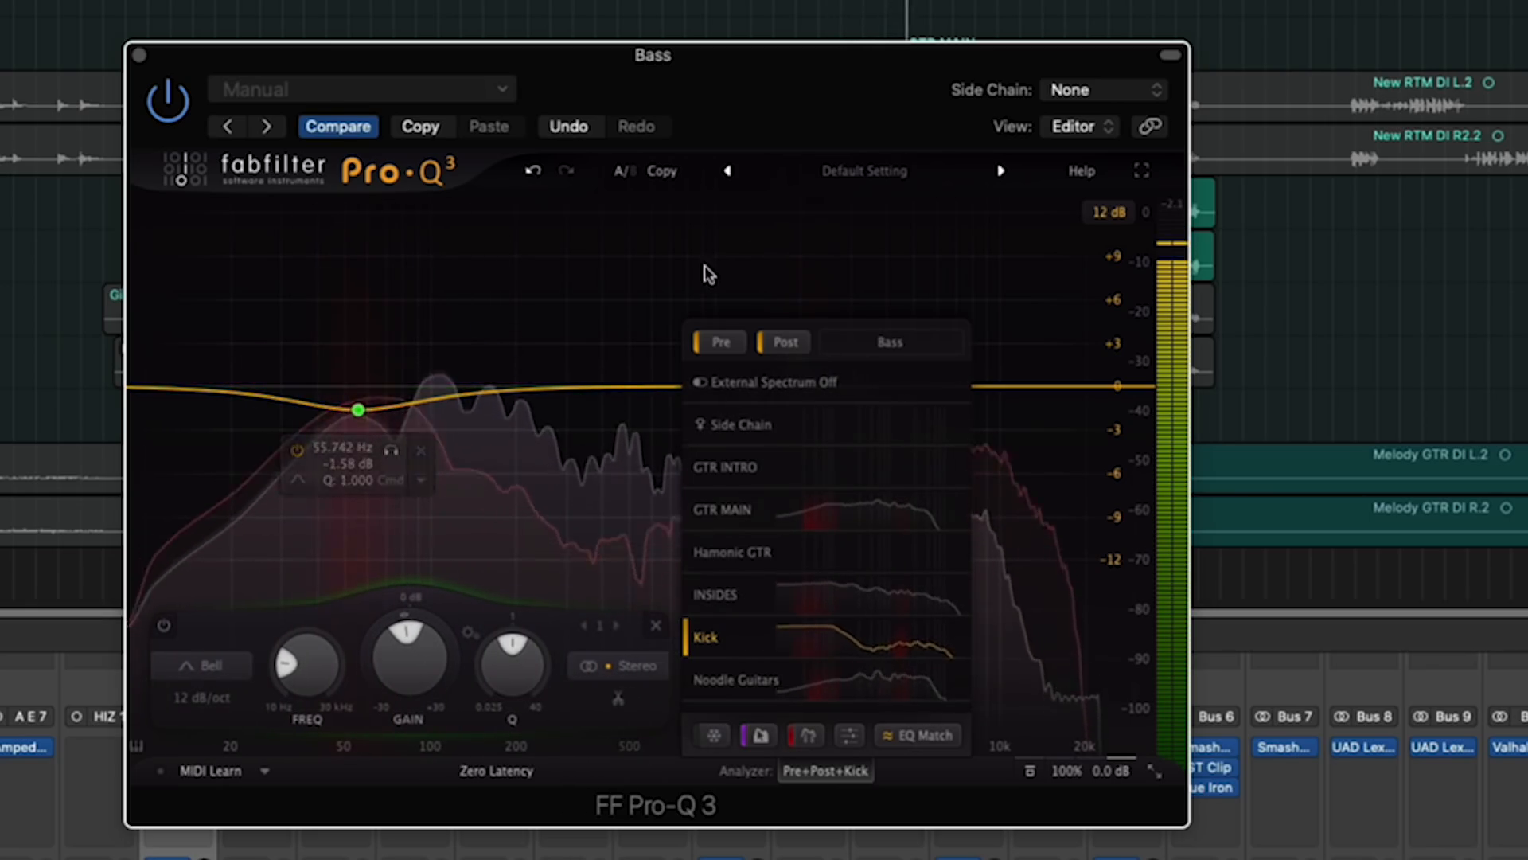
{"action": "mouse_move", "coordinate": [833, 389]}
{"action": "left_mouse_down"}
{"action": "mouse_move", "coordinate": [993, 379]}
{"action": "mouse_move", "coordinate": [911, 300]}
{"action": "mouse_move", "coordinate": [867, 307]}
{"action": "mouse_move", "coordinate": [823, 364]}
{"action": "mouse_move", "coordinate": [832, 398]}
{"action": "mouse_move", "coordinate": [818, 408]}
{"action": "left_mouse_up"}
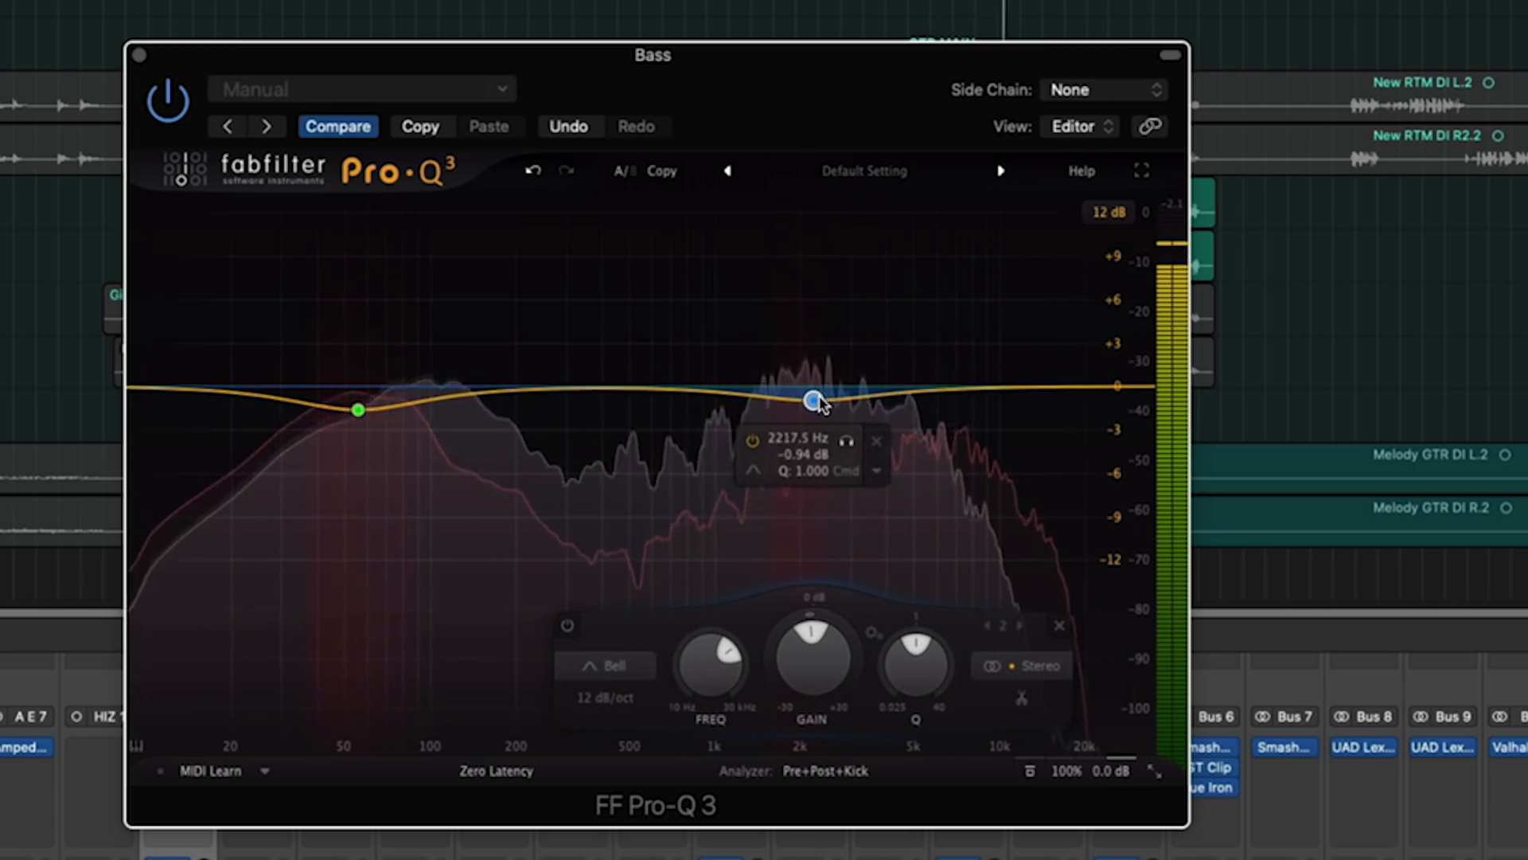
{"action": "left_click_drag", "start_coordinate": [905, 676], "coordinate": [904, 674]}
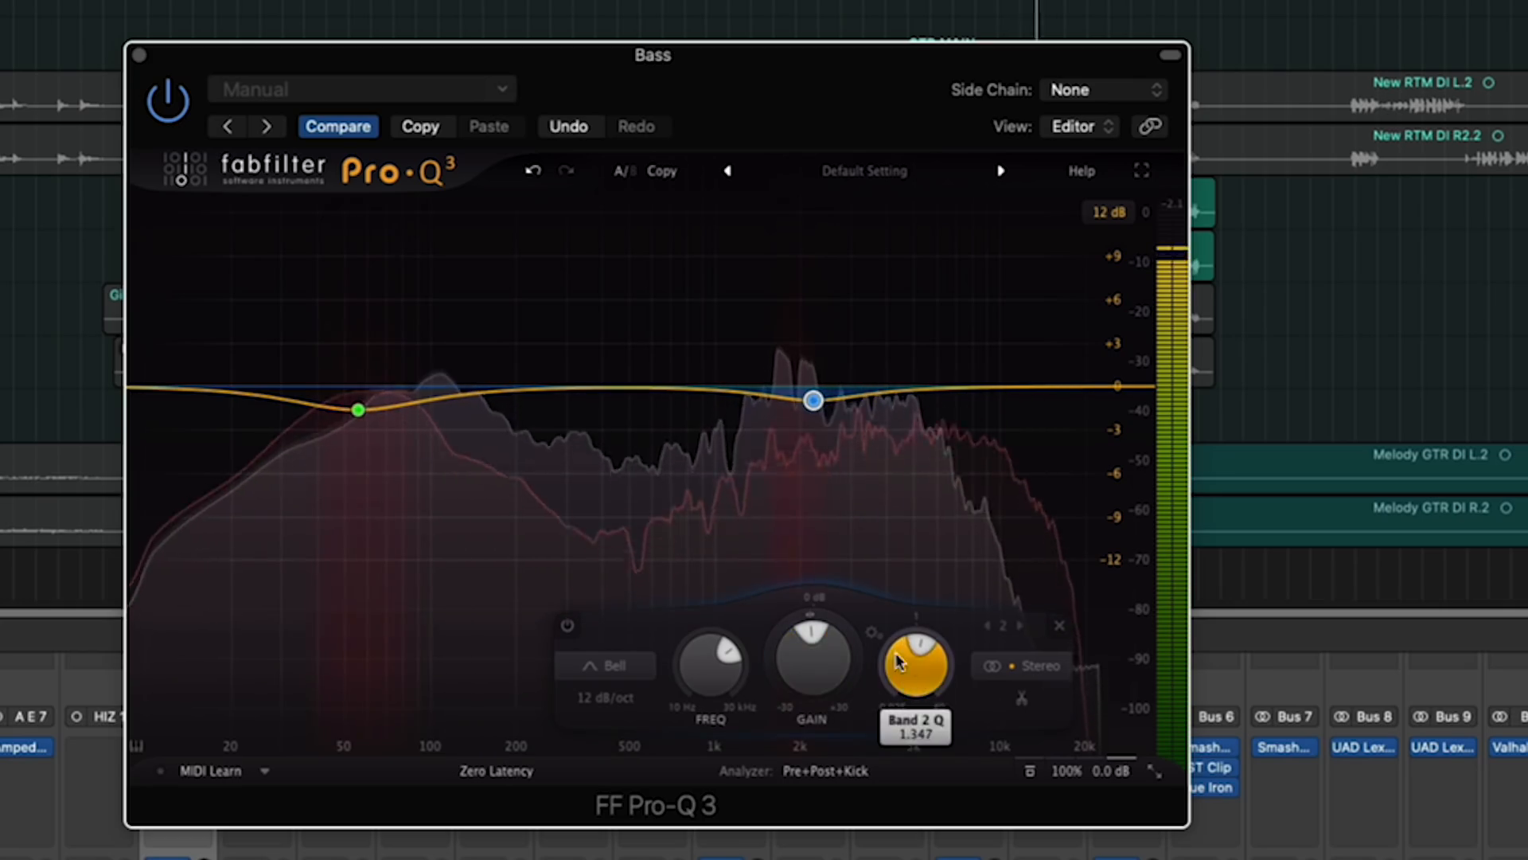
Refine both bass cuts, setting the low band to Q 1.827 and slightly deeper, and the upper band to 2021.5 Hz
{"action": "mouse_move", "coordinate": [356, 414]}
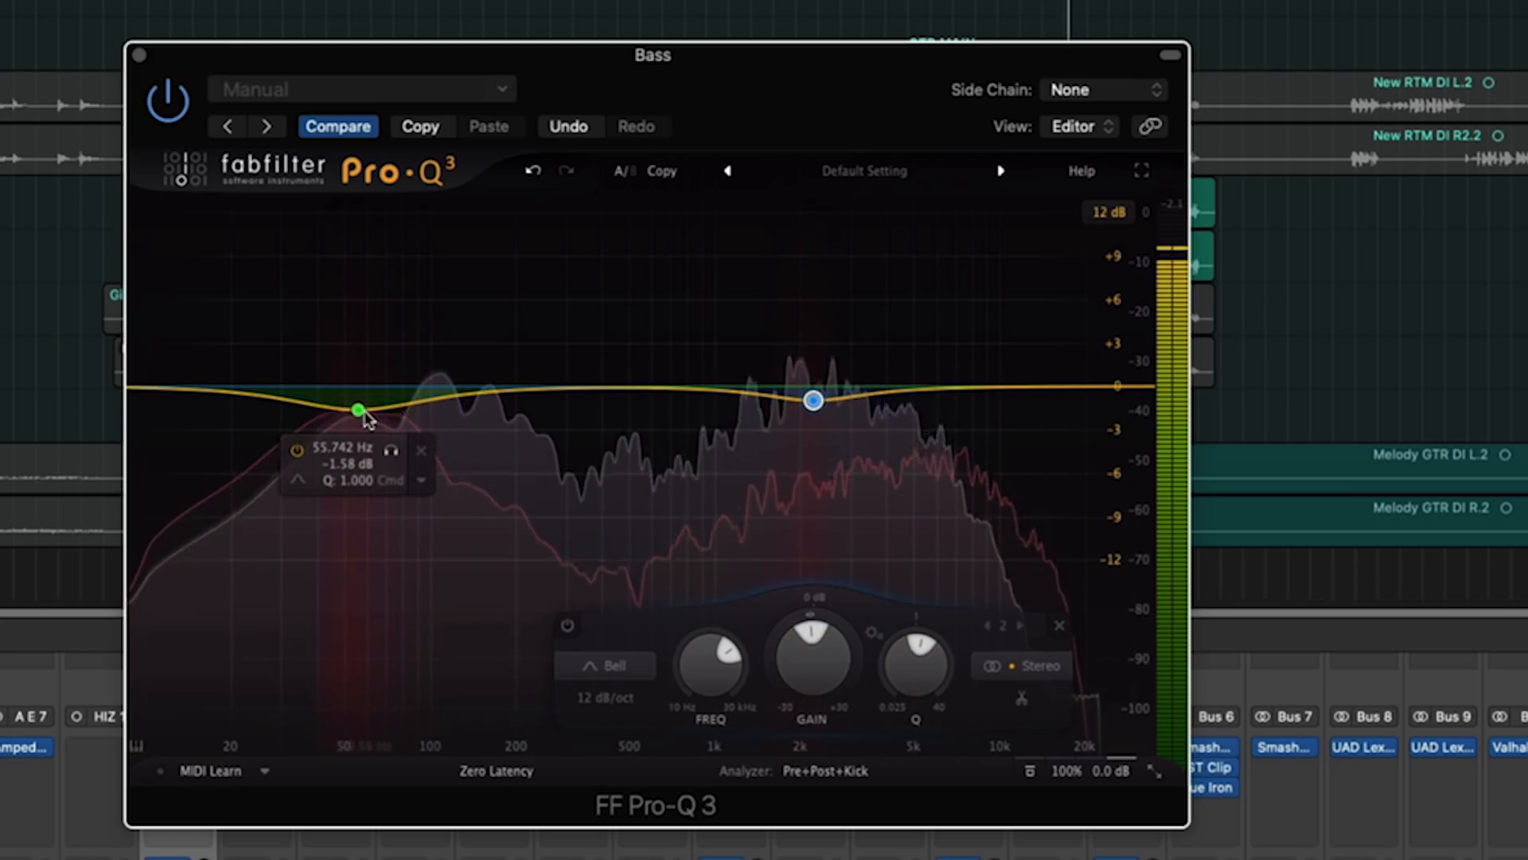
{"action": "left_click", "coordinate": [360, 411]}
{"action": "left_click_drag", "start_coordinate": [508, 664], "coordinate": [502, 628]}
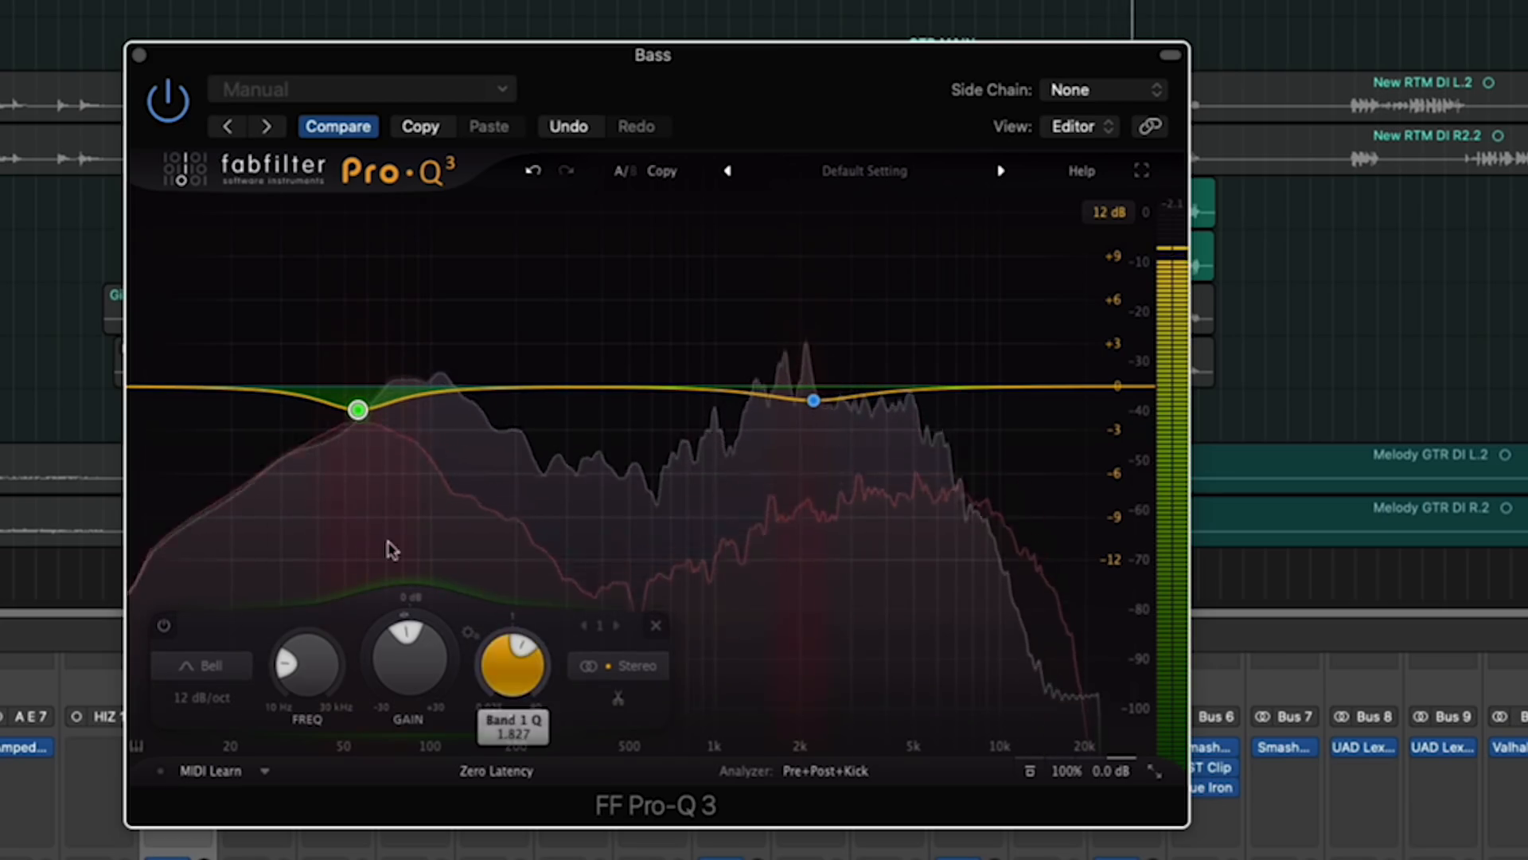
{"action": "mouse_move", "coordinate": [361, 422]}
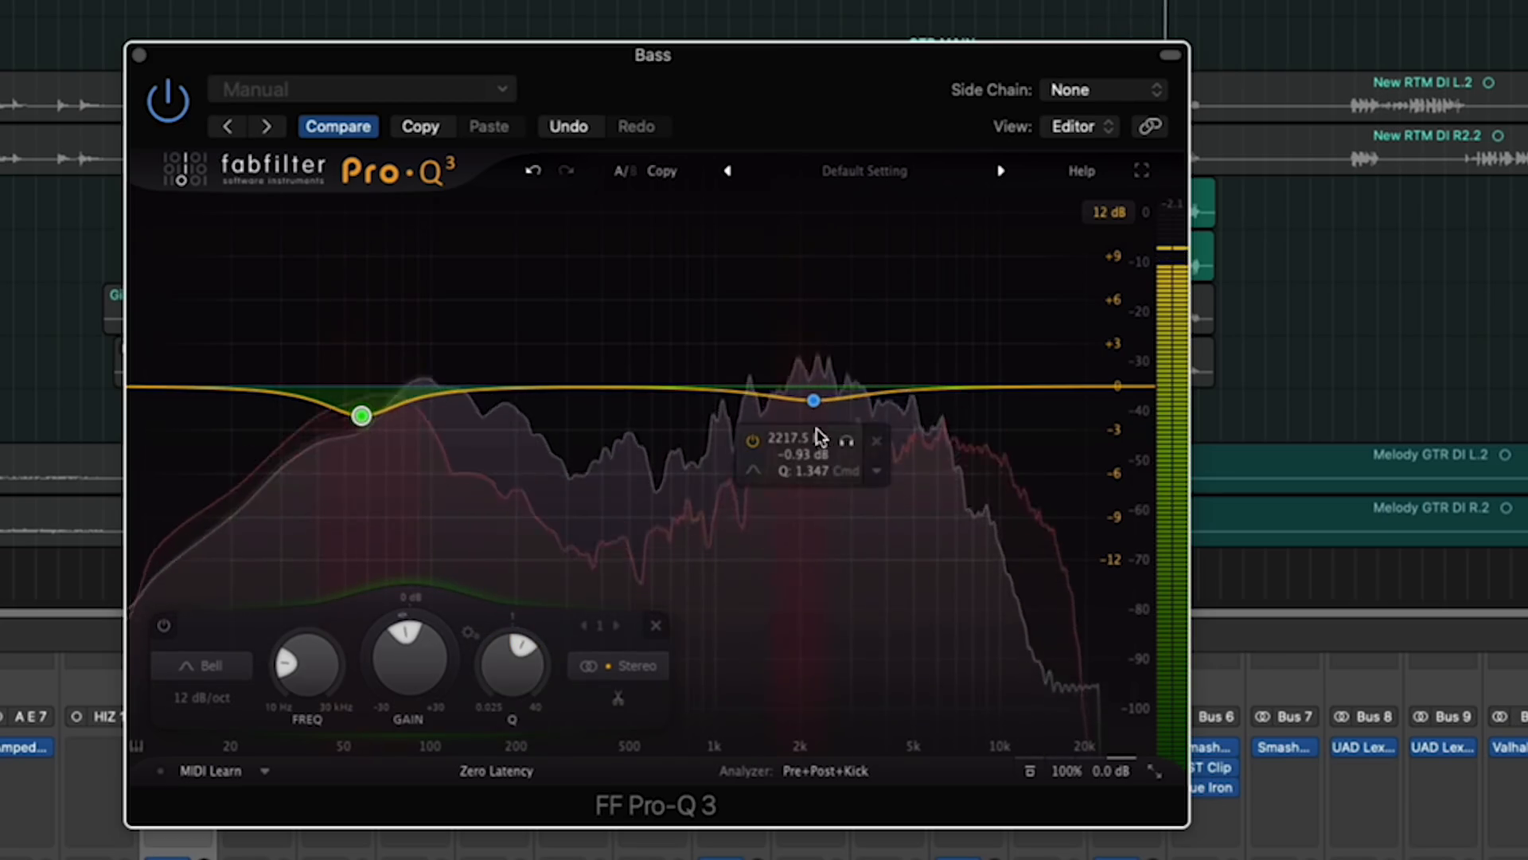
{"action": "left_click_drag", "start_coordinate": [817, 409], "coordinate": [806, 409]}
Solo the bass and kick during playback and shift the bass's upper cut slightly lower, with a Q of about 2.050
{"action": "key", "text": "space"}
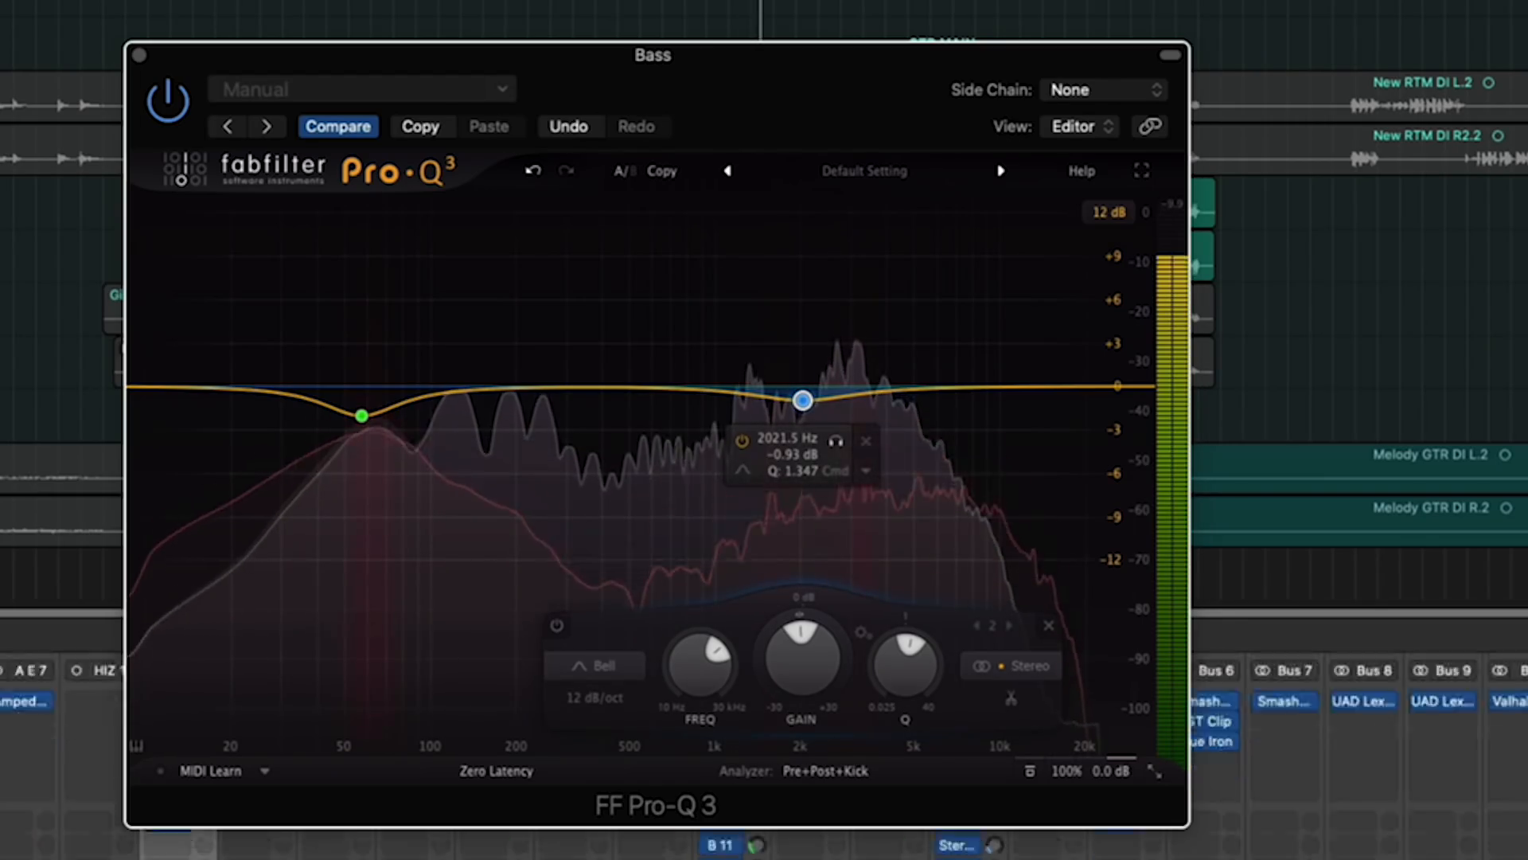
{"action": "scroll", "coordinate": [1361, 764], "scroll_direction": "down", "scroll_amount": 5}
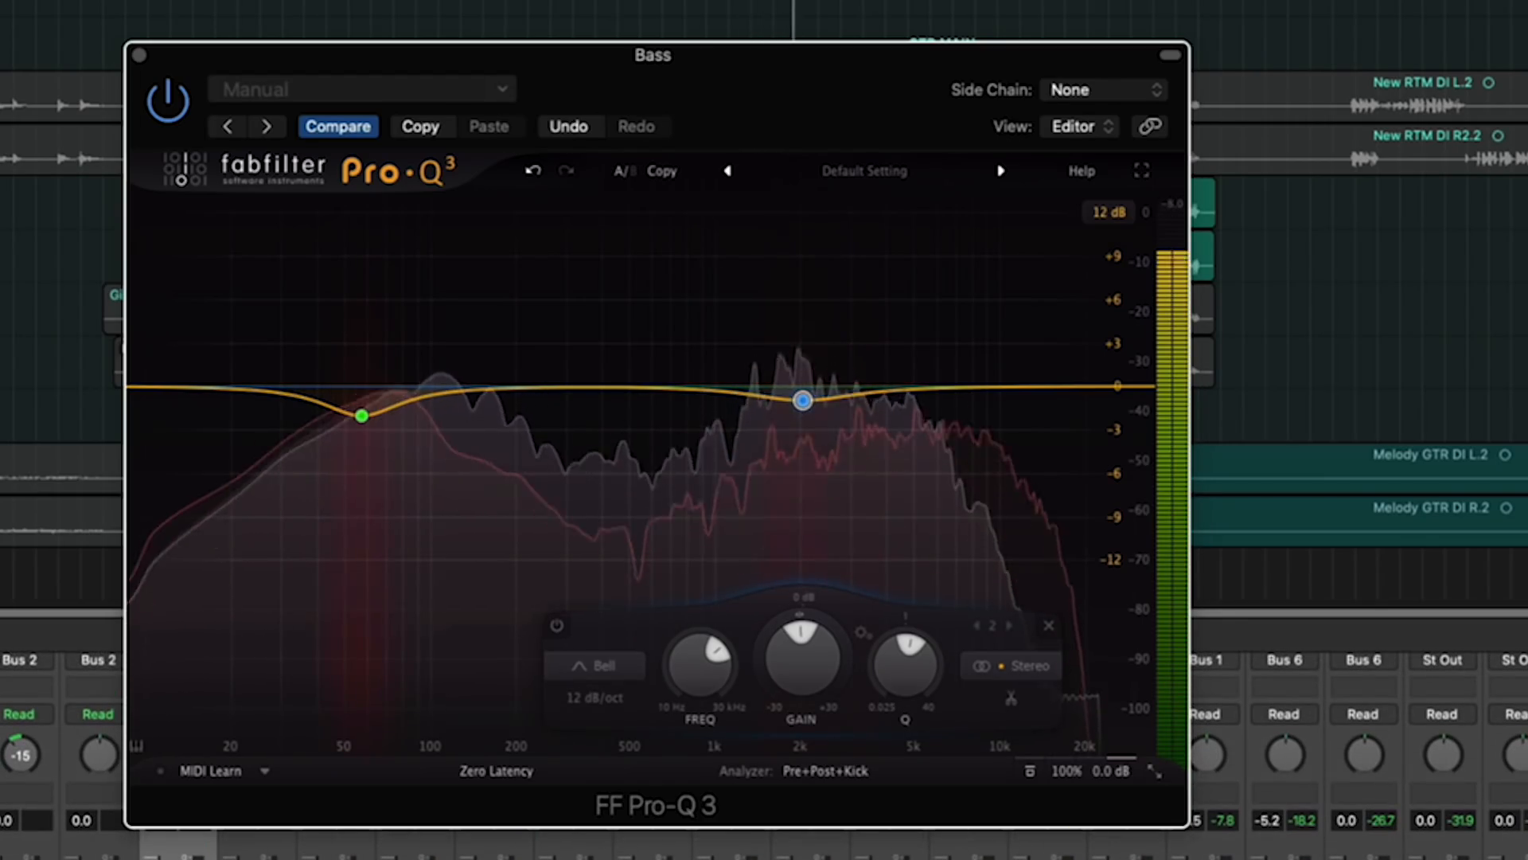
{"action": "left_click", "coordinate": [194, 855]}
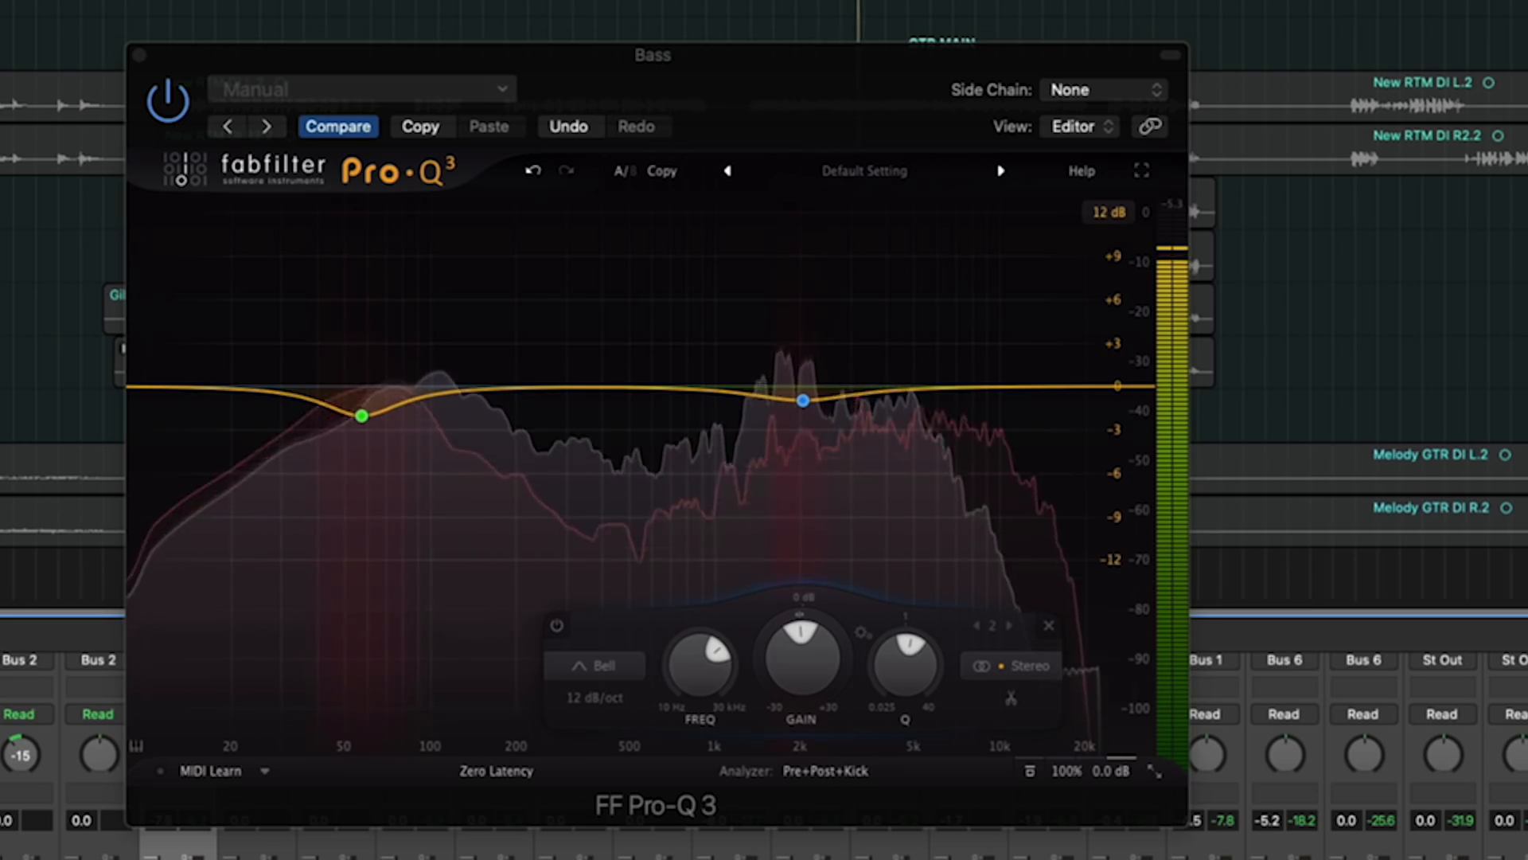
{"action": "left_click_drag", "start_coordinate": [803, 403], "coordinate": [798, 404]}
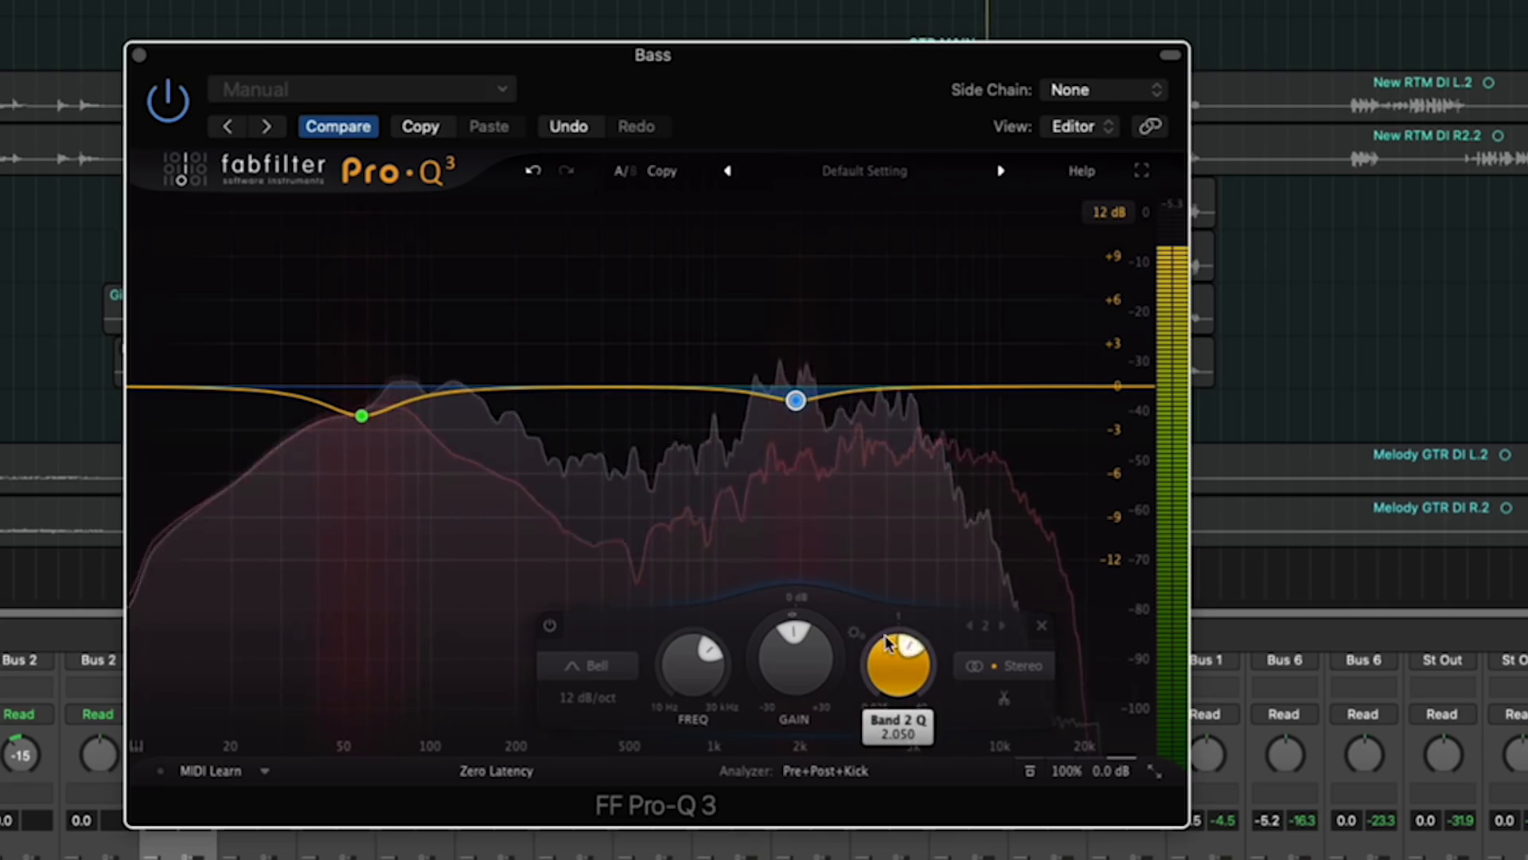
Move the bass's low cut to 53.279 Hz at -2.05 dB and make the band dynamic with an automatic threshold
{"action": "left_click_drag", "start_coordinate": [362, 421], "coordinate": [355, 421]}
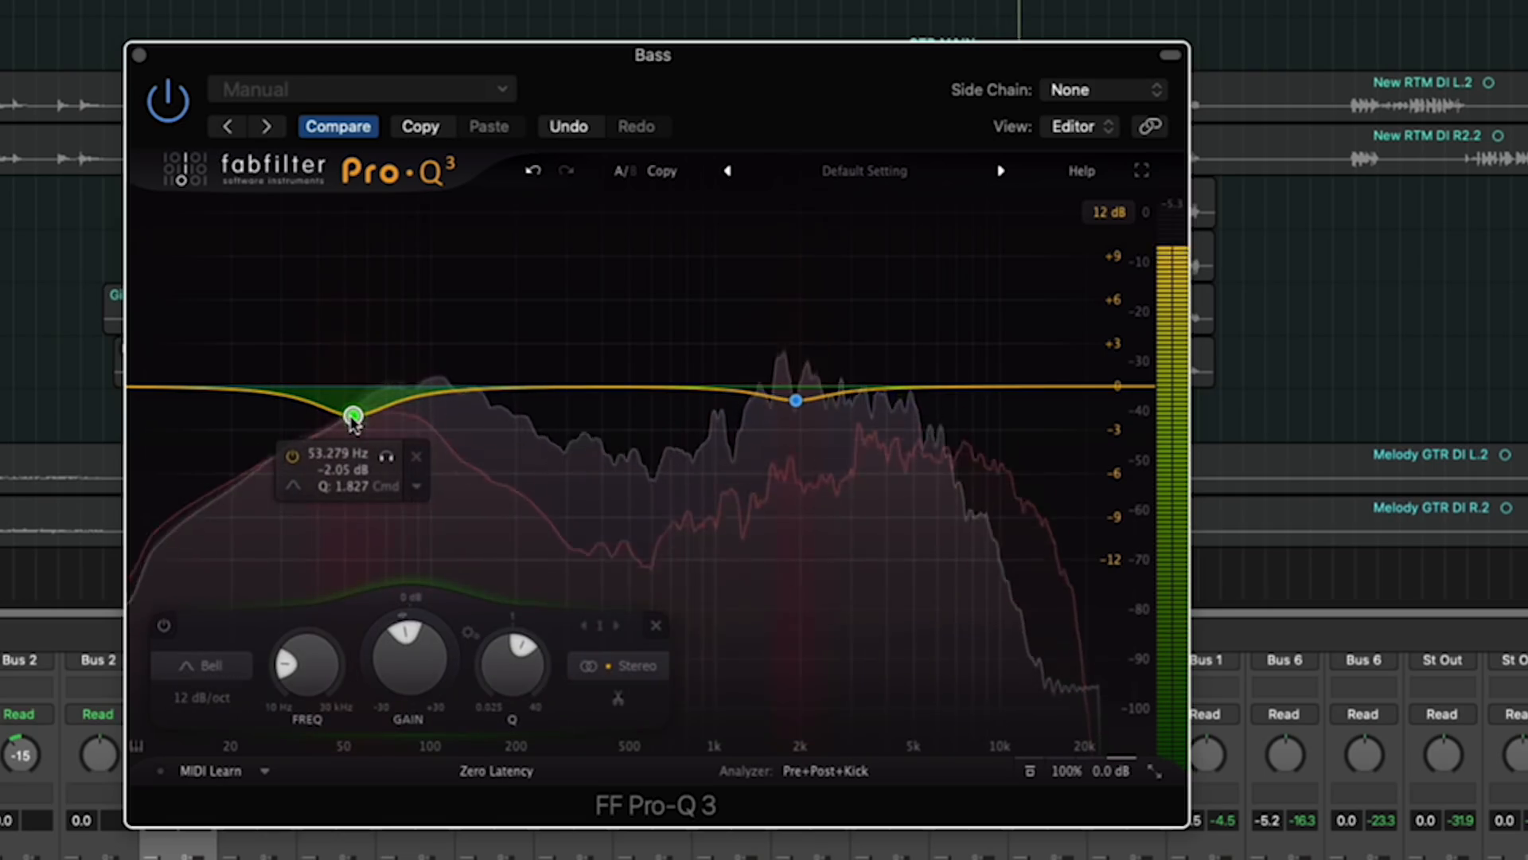
{"action": "left_click", "coordinate": [417, 487]}
{"action": "left_click", "coordinate": [448, 559]}
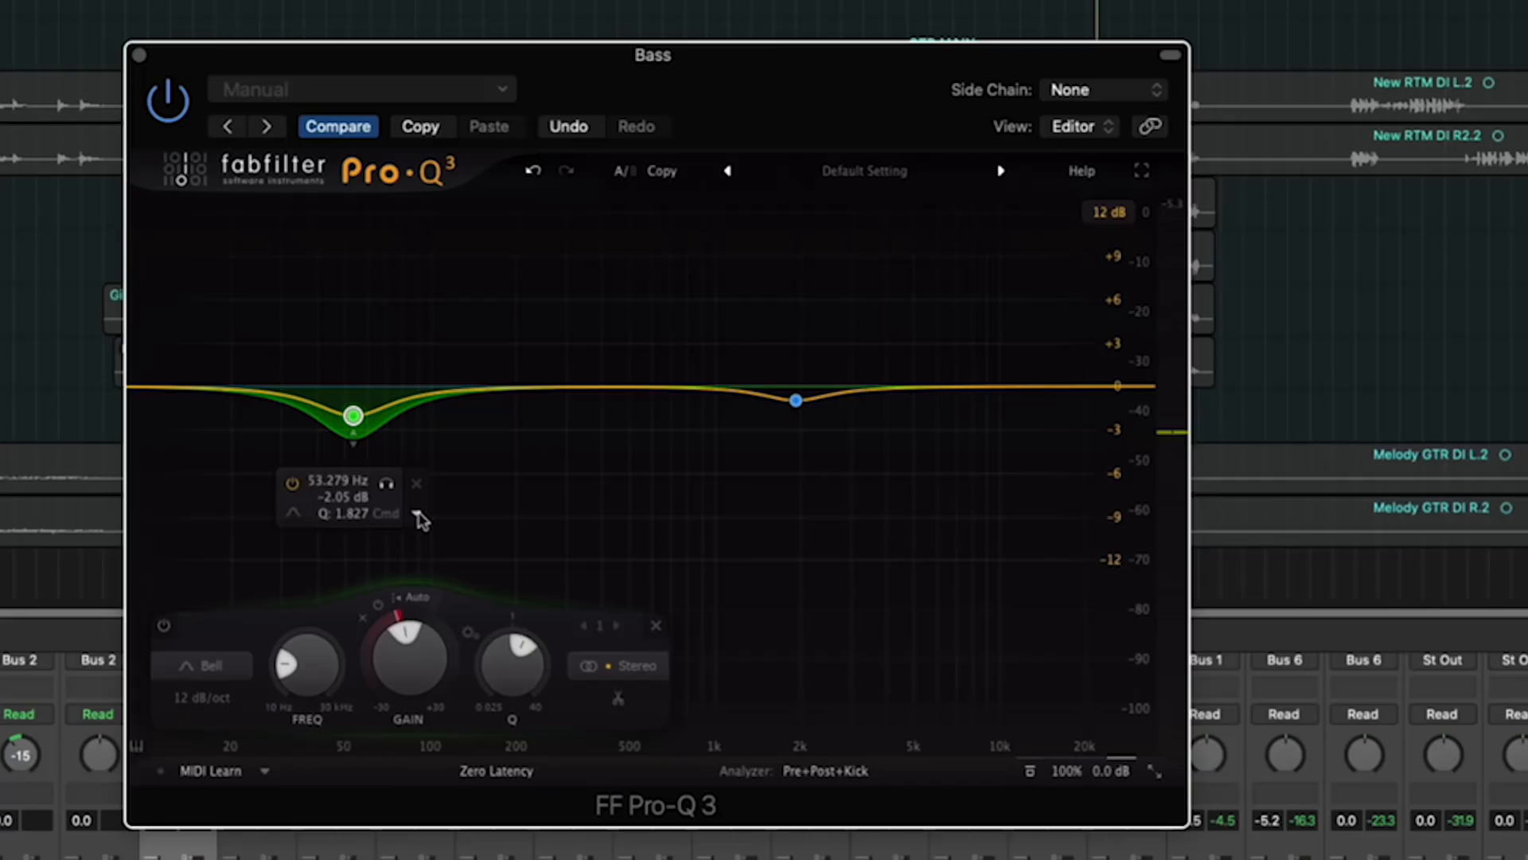
{"action": "left_click", "coordinate": [417, 516]}
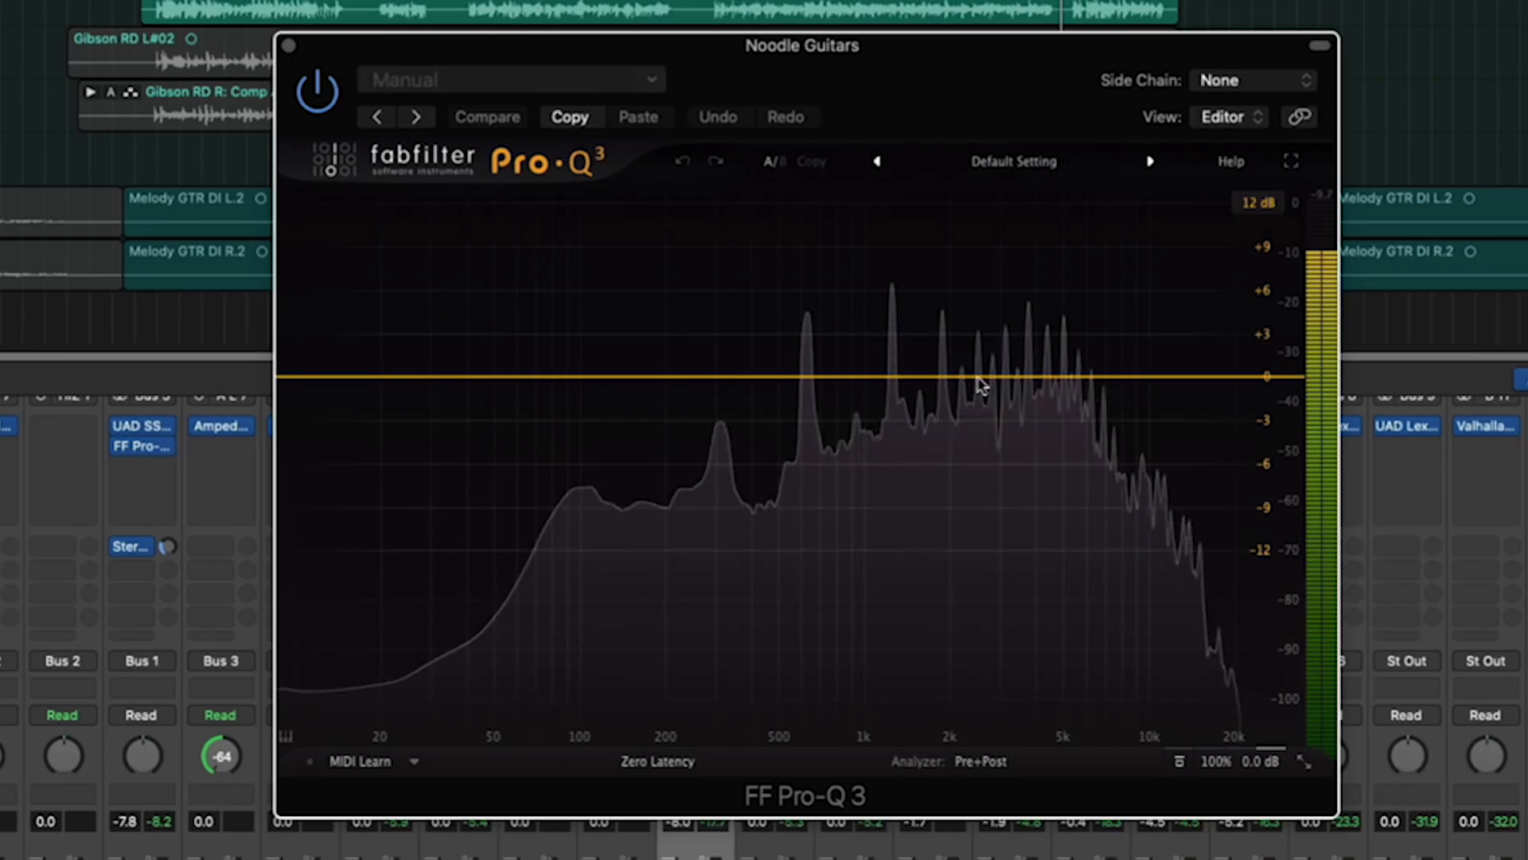
Compare the Noodle Guitars spectrum with Kick and Hamonic GTR, and keep GTR MAIN as the overlaid external spectrum
{"action": "left_click", "coordinate": [986, 763]}
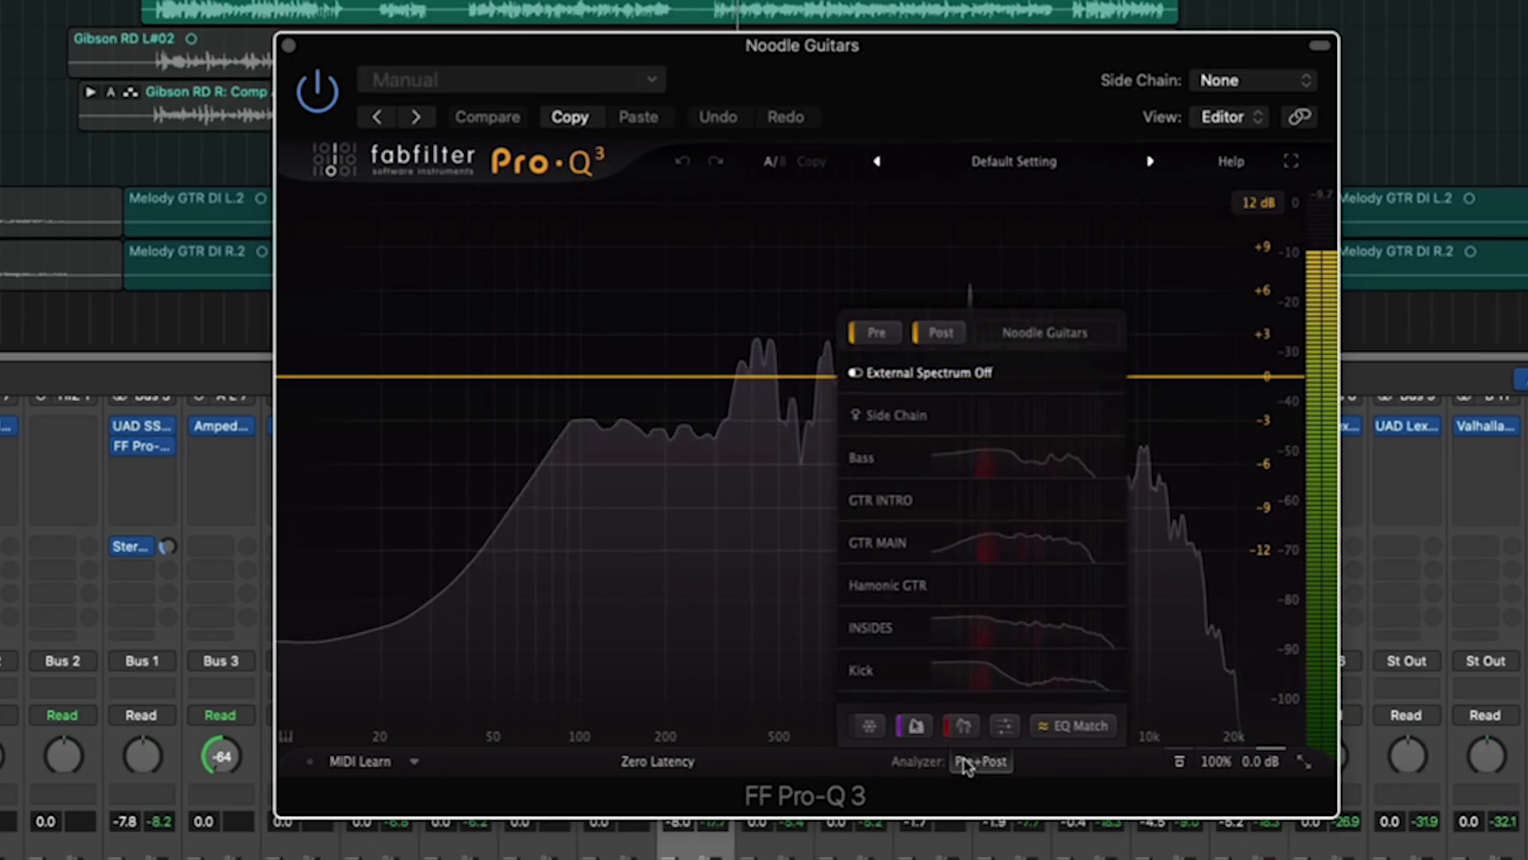
{"action": "left_click", "coordinate": [990, 675]}
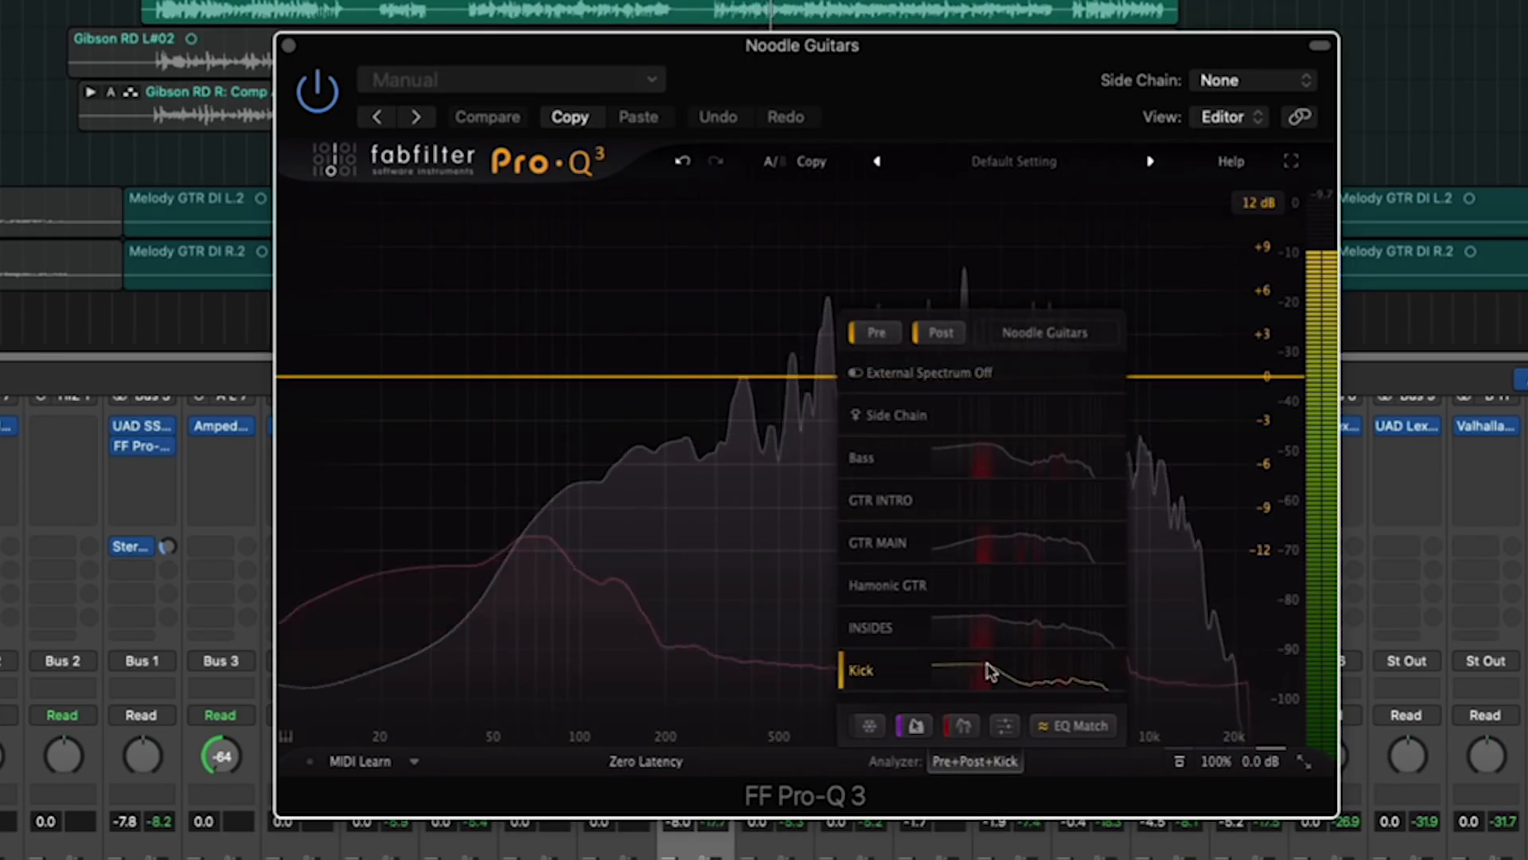
{"action": "left_click", "coordinate": [970, 617]}
{"action": "left_click", "coordinate": [972, 592]}
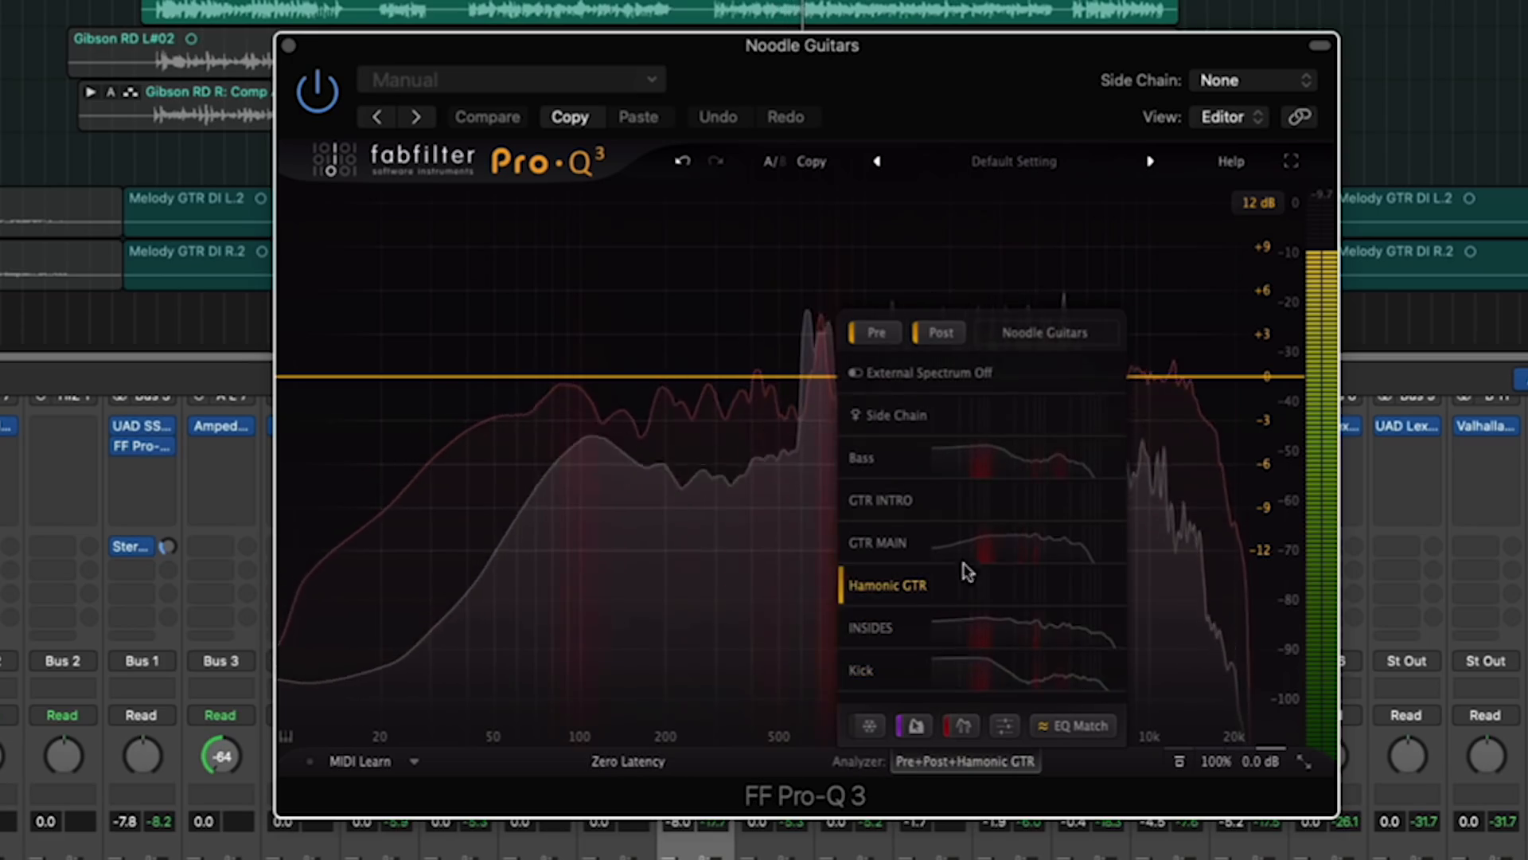
{"action": "left_click", "coordinate": [1057, 540]}
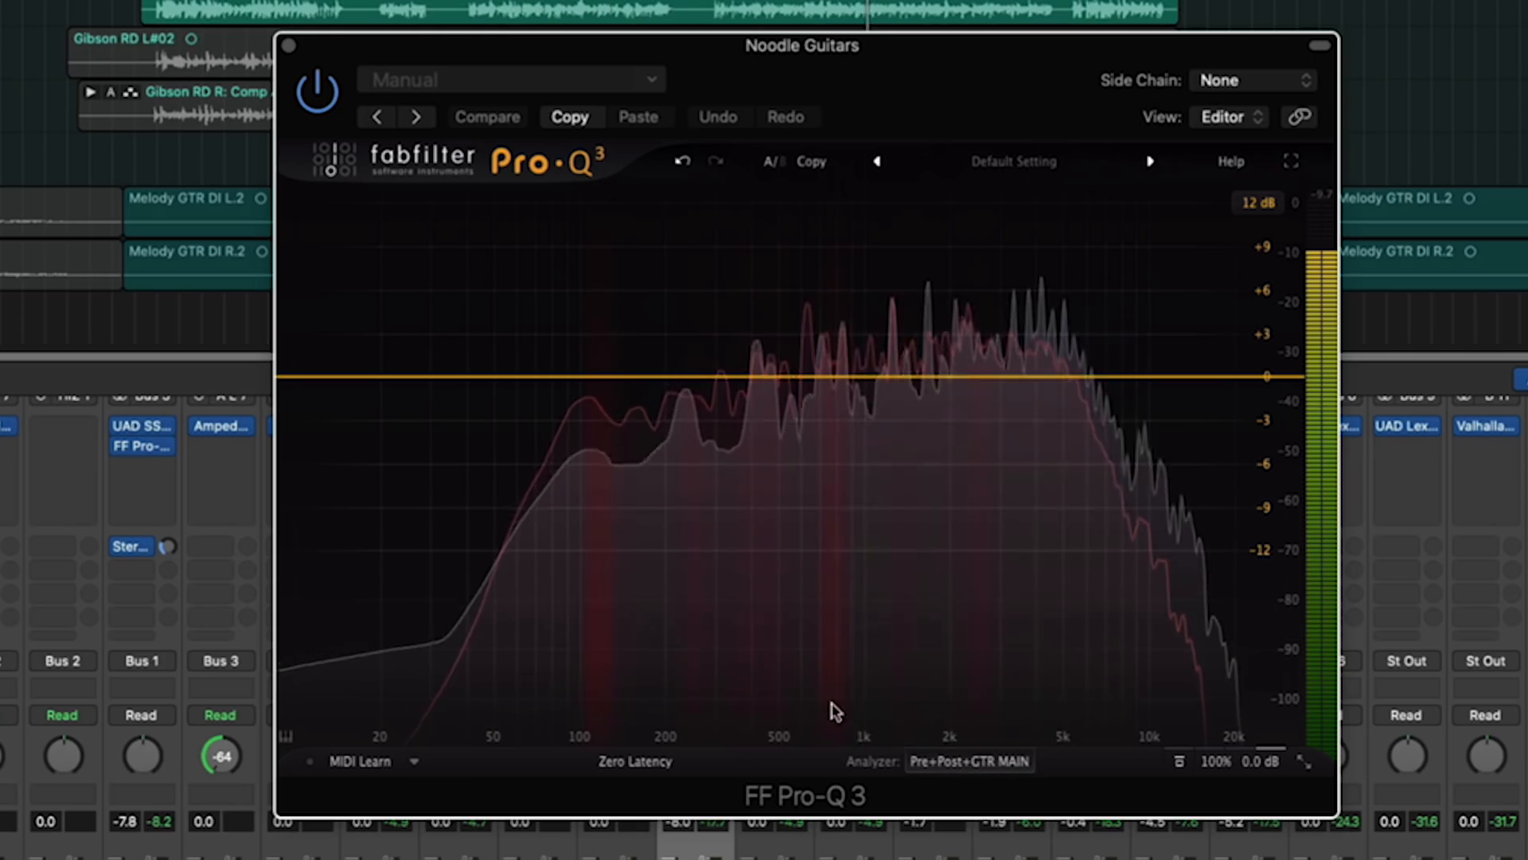
Add two bell cuts to Noodle Guitars, -0.84 dB at 743.13 Hz with Q 4.588 and a narrow one of about -3 dB near 115 Hz
{"action": "mouse_move", "coordinate": [828, 377]}
{"action": "left_mouse_down"}
{"action": "mouse_move", "coordinate": [900, 311]}
{"action": "mouse_move", "coordinate": [839, 283]}
{"action": "mouse_move", "coordinate": [828, 390]}
{"action": "left_mouse_up"}
{"action": "scroll", "coordinate": [828, 390], "scroll_direction": "up", "scroll_amount": 10}
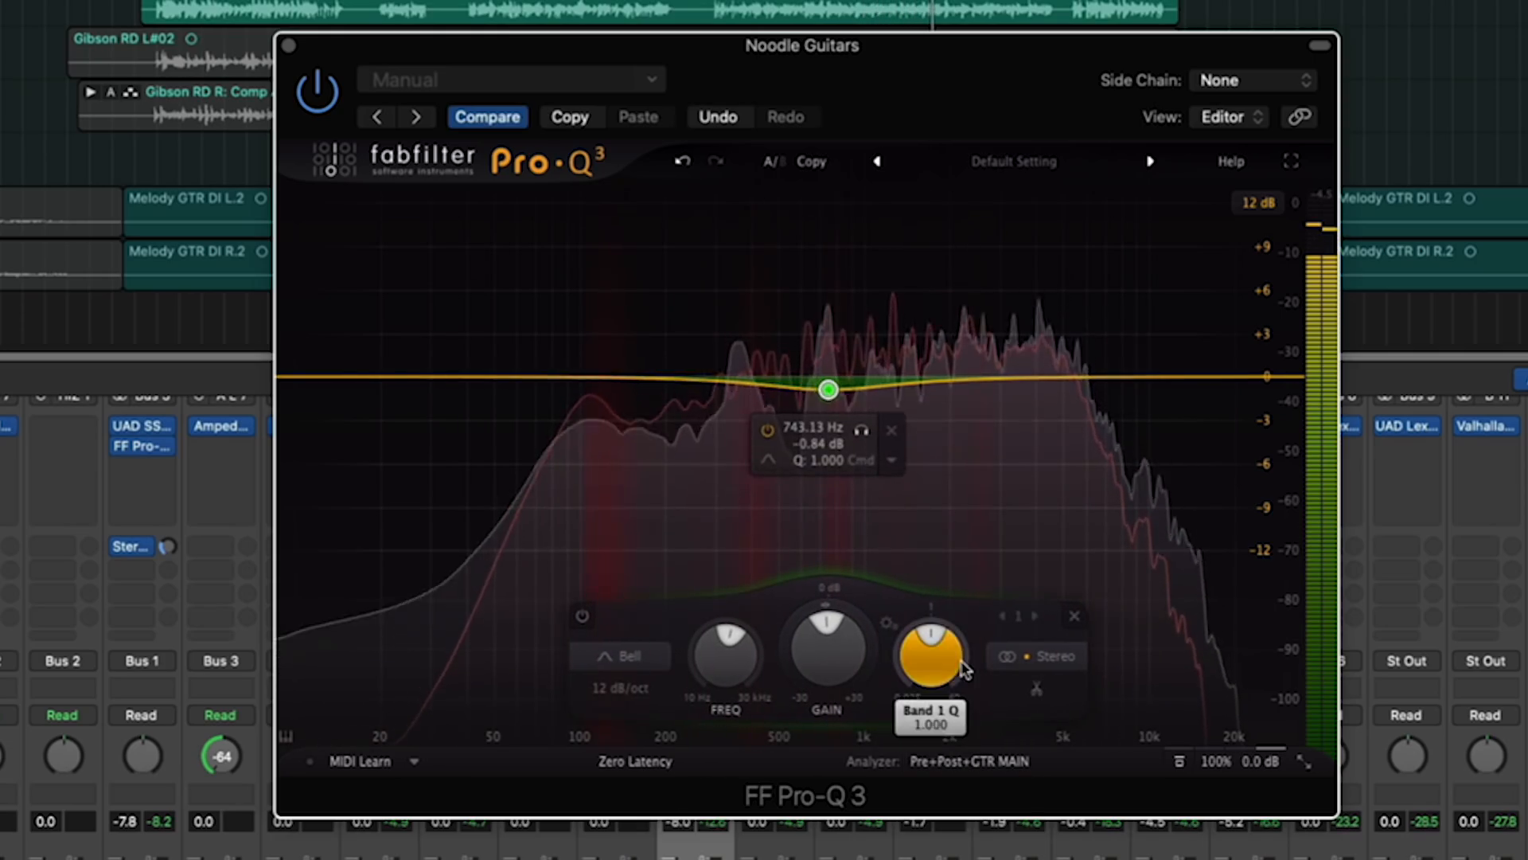
{"action": "left_click_drag", "start_coordinate": [589, 378], "coordinate": [607, 319]}
{"action": "left_click_drag", "start_coordinate": [703, 668], "coordinate": [711, 569]}
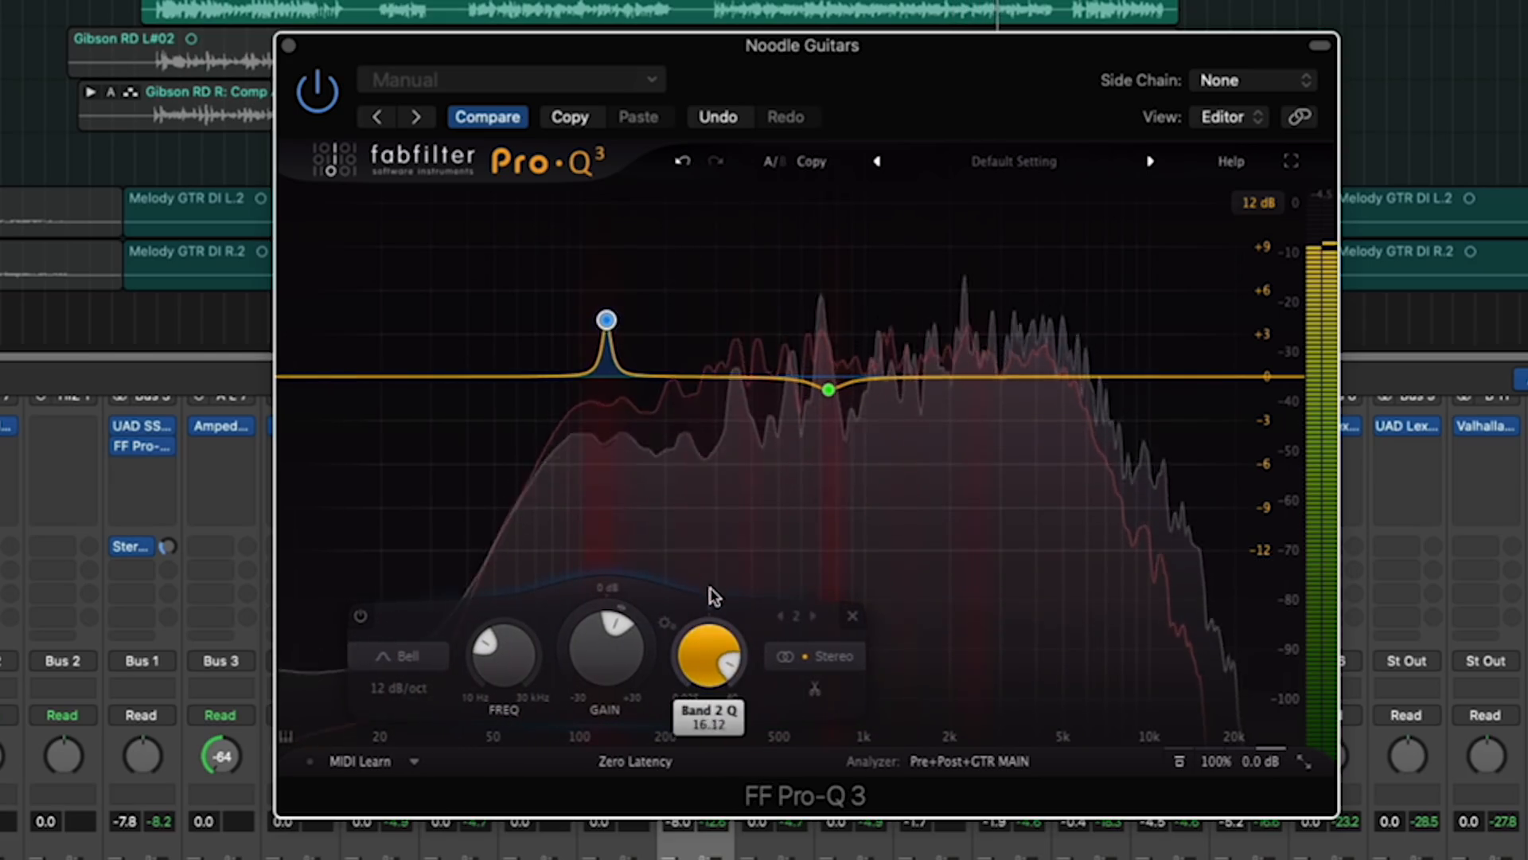
{"action": "scroll", "coordinate": [607, 320], "scroll_direction": "down", "scroll_amount": 5}
{"action": "left_click_drag", "start_coordinate": [606, 320], "coordinate": [595, 419]}
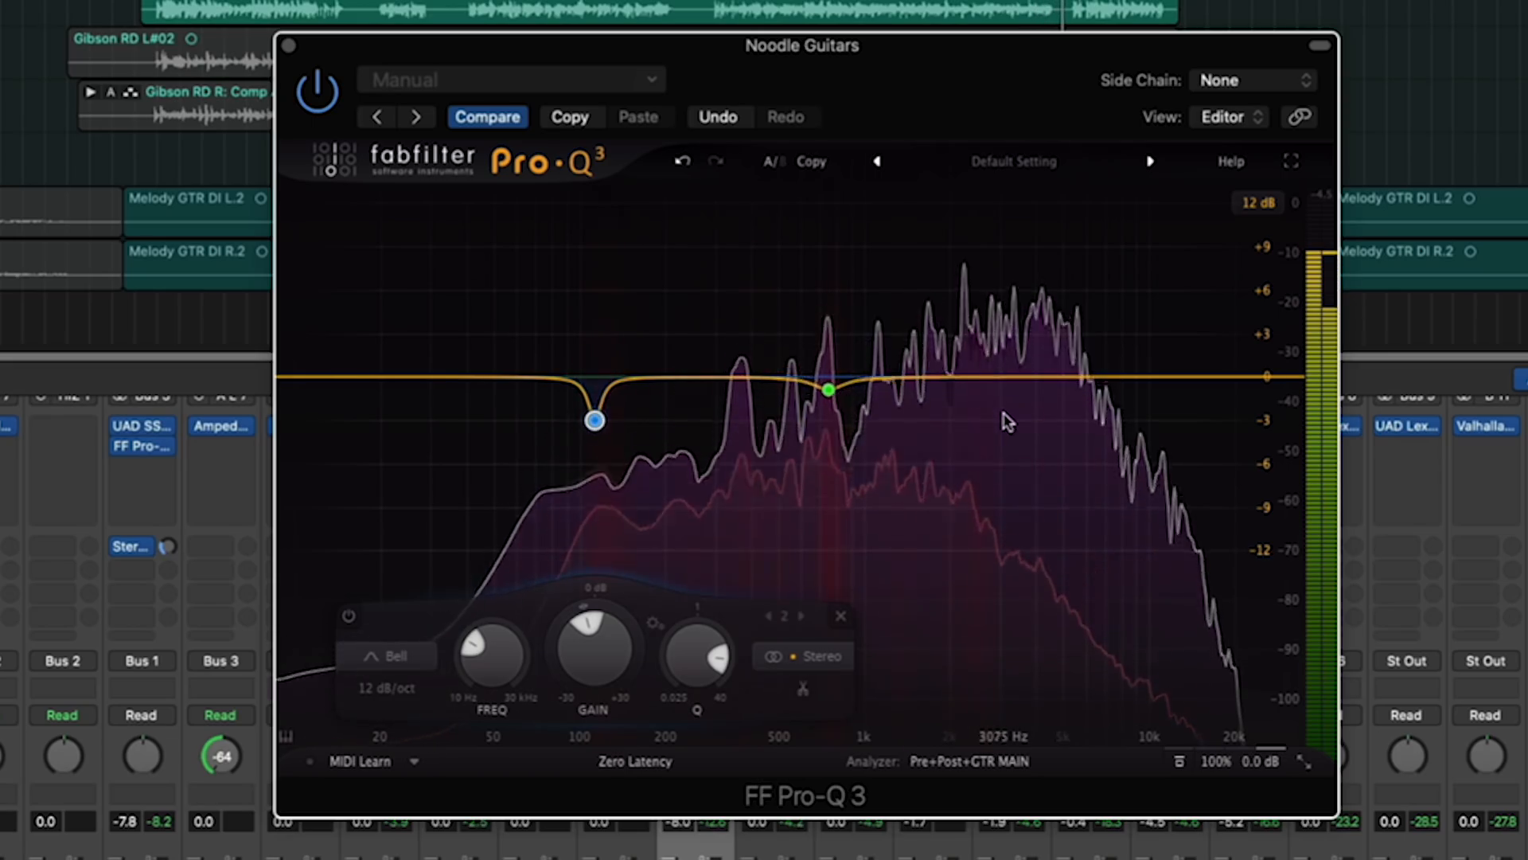
Add a narrow bell cut of about -2 dB near 2.5 kHz, where the guitars' spectra collide
{"action": "mouse_move", "coordinate": [960, 645]}
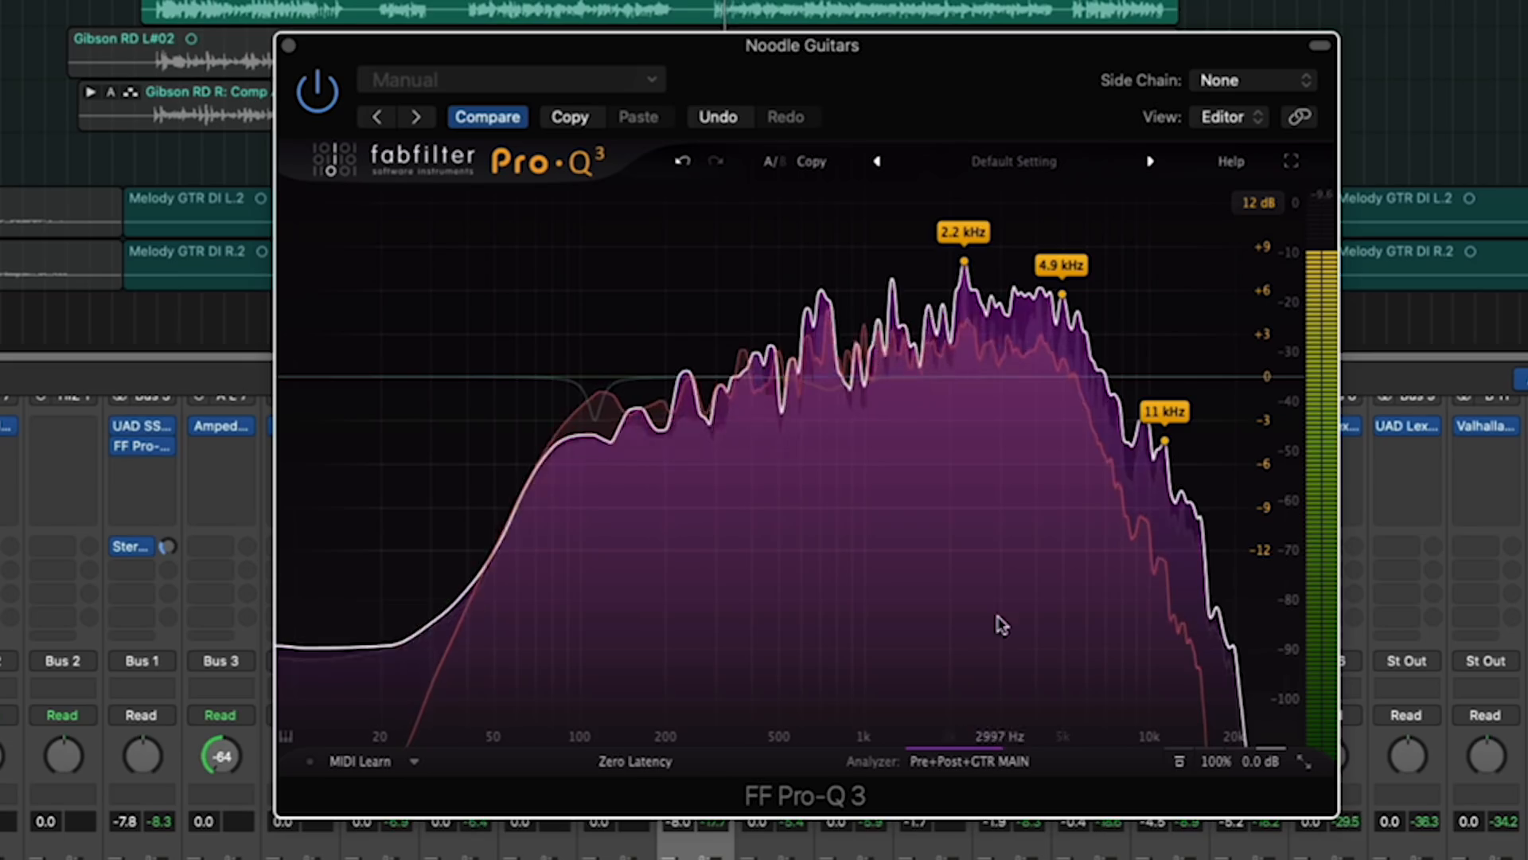
{"action": "left_click_drag", "start_coordinate": [1031, 371], "coordinate": [976, 320]}
{"action": "left_click_drag", "start_coordinate": [1079, 649], "coordinate": [1006, 464]}
{"action": "left_click_drag", "start_coordinate": [989, 617], "coordinate": [928, 743]}
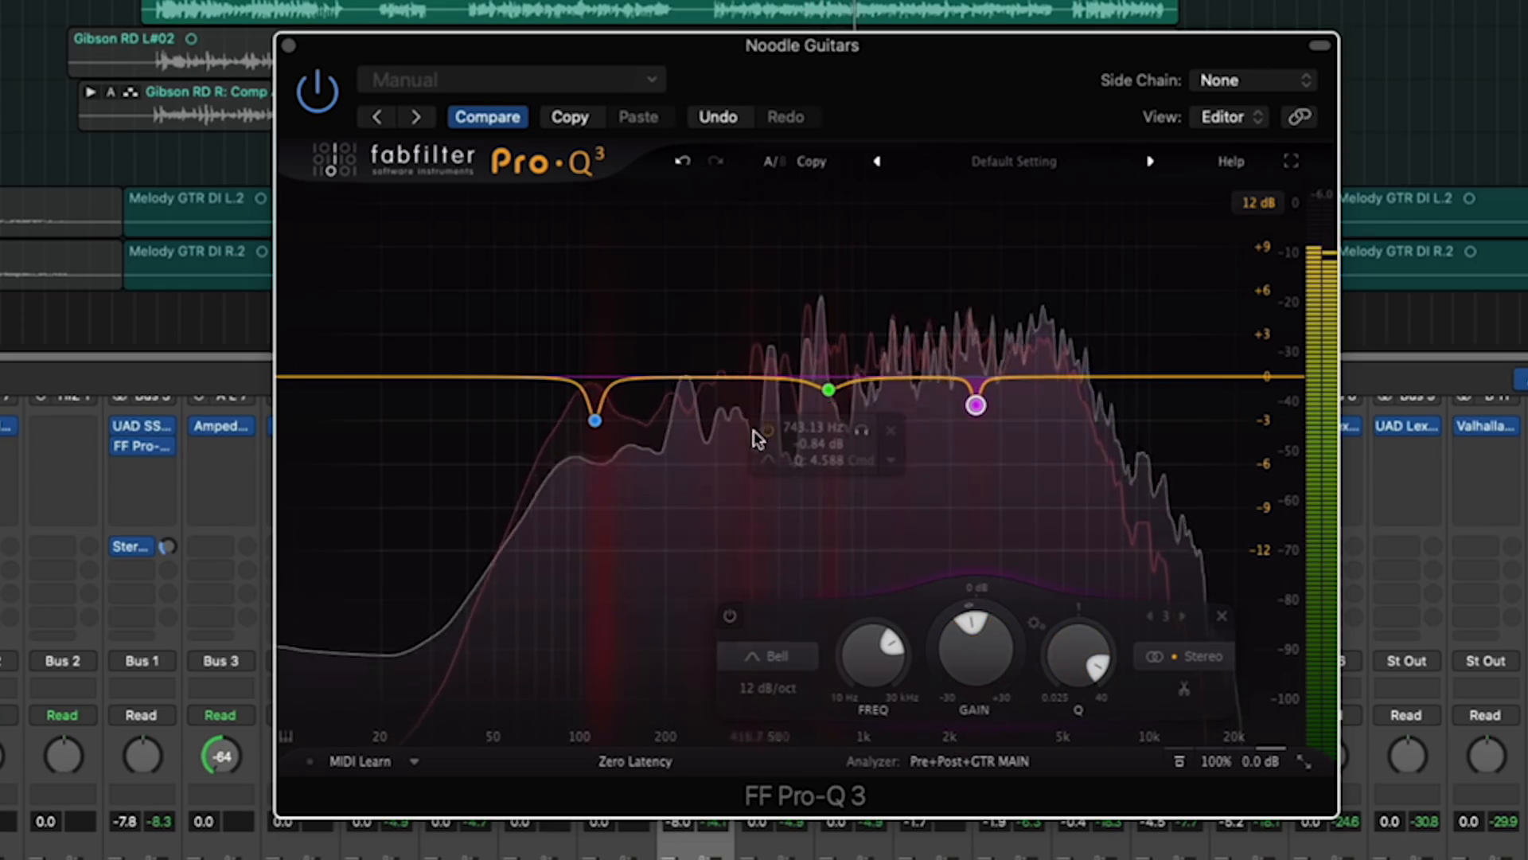
Add a narrow bell cut of -2.38 dB at 410.98 Hz with Q 10.39
{"action": "left_click_drag", "start_coordinate": [727, 369], "coordinate": [745, 326]}
{"action": "left_click_drag", "start_coordinate": [853, 665], "coordinate": [842, 613]}
{"action": "left_click_drag", "start_coordinate": [749, 332], "coordinate": [752, 411]}
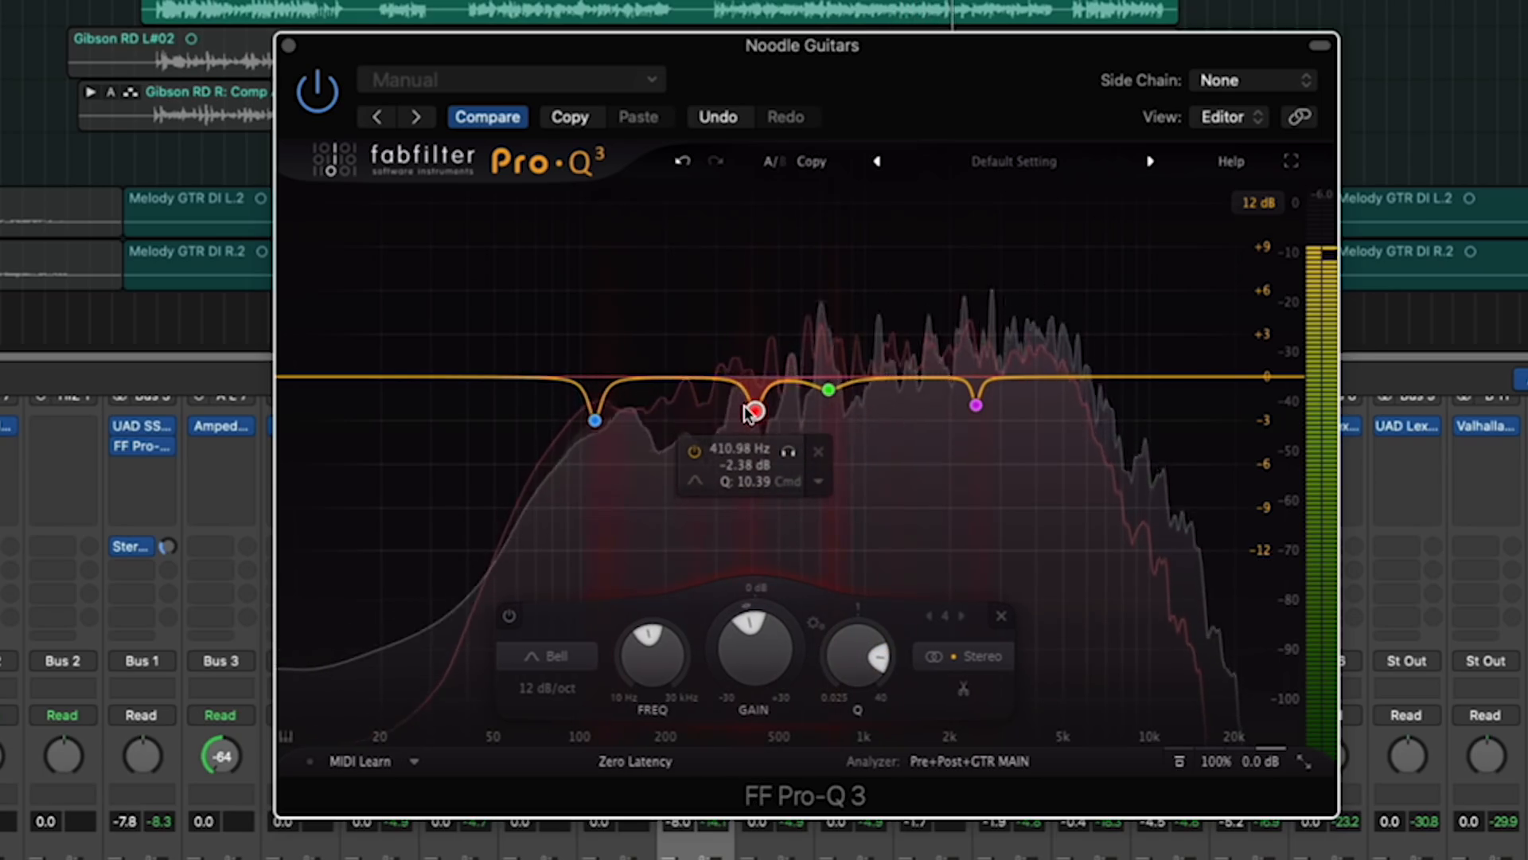
Refine the lowest cut on Noodle Guitars to Q 9.999, placing it near 115 Hz at about -3 dB
{"action": "left_click_drag", "start_coordinate": [596, 419], "coordinate": [606, 421]}
{"action": "left_click_drag", "start_coordinate": [687, 670], "coordinate": [687, 678]}
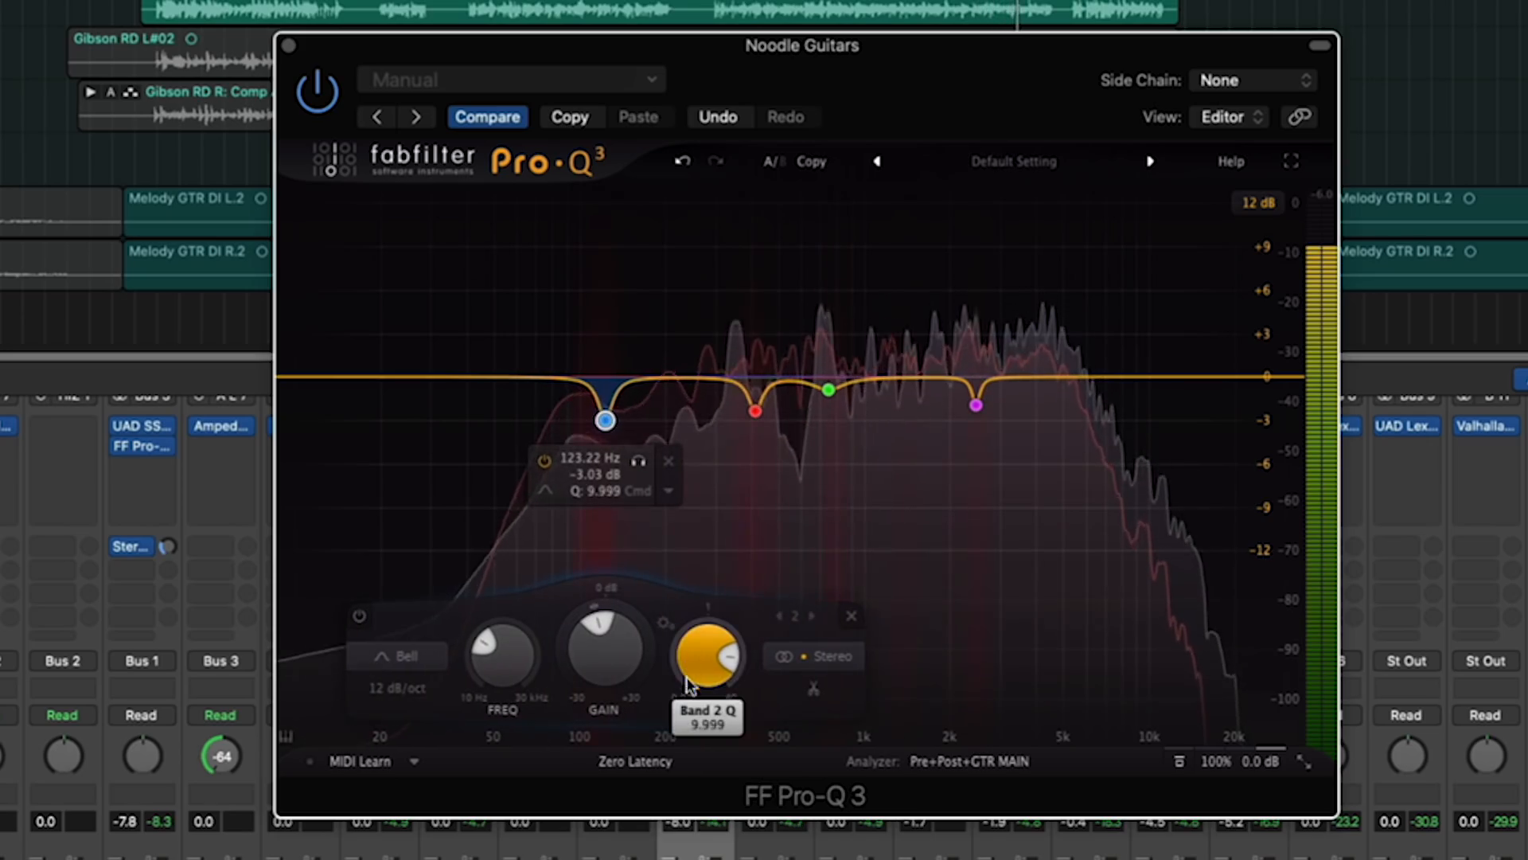
{"action": "left_click_drag", "start_coordinate": [620, 420], "coordinate": [611, 422]}
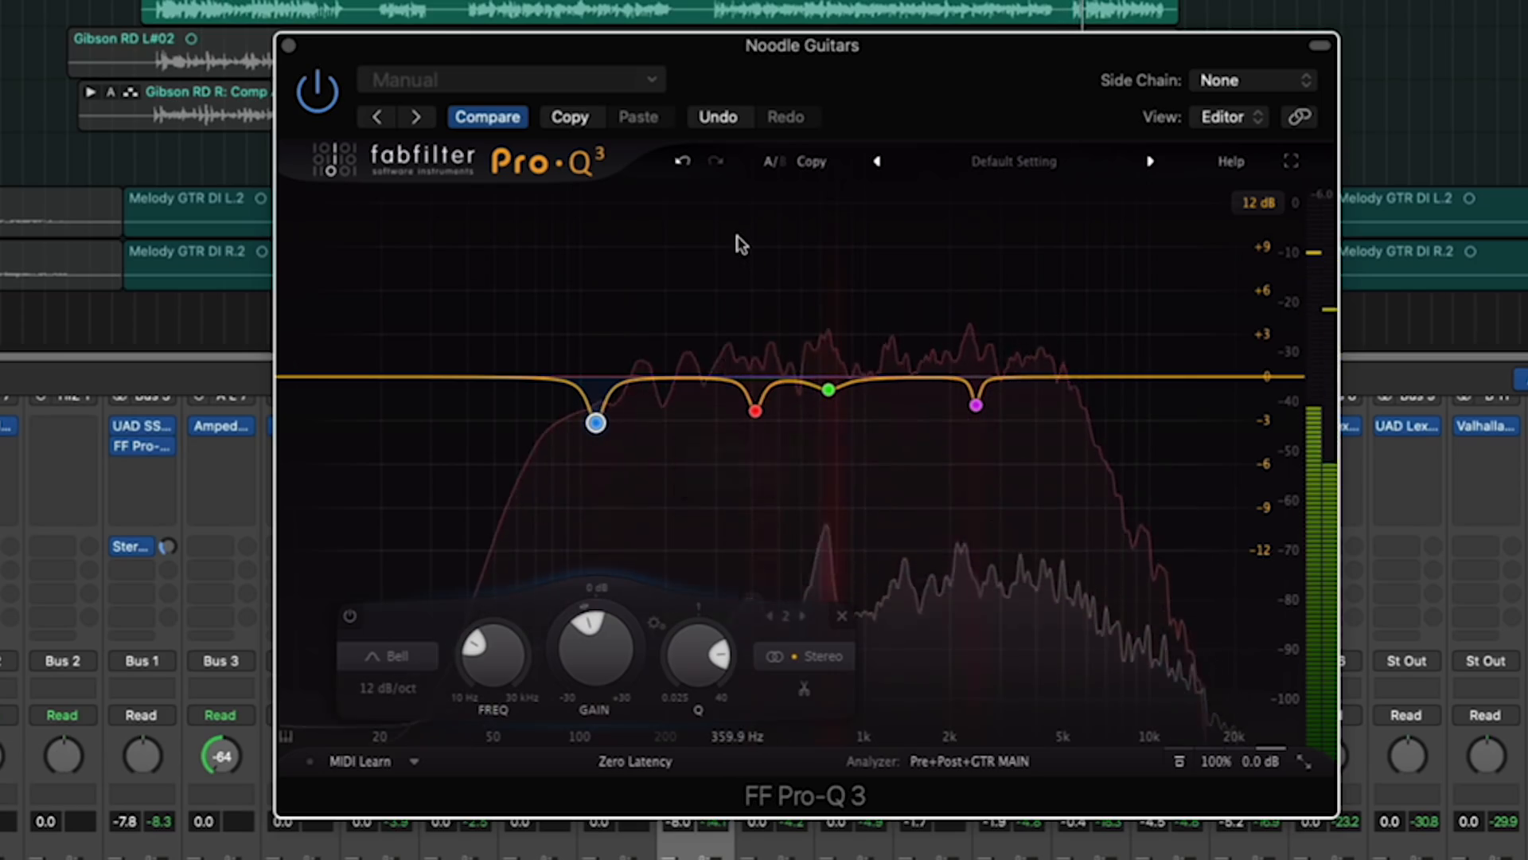